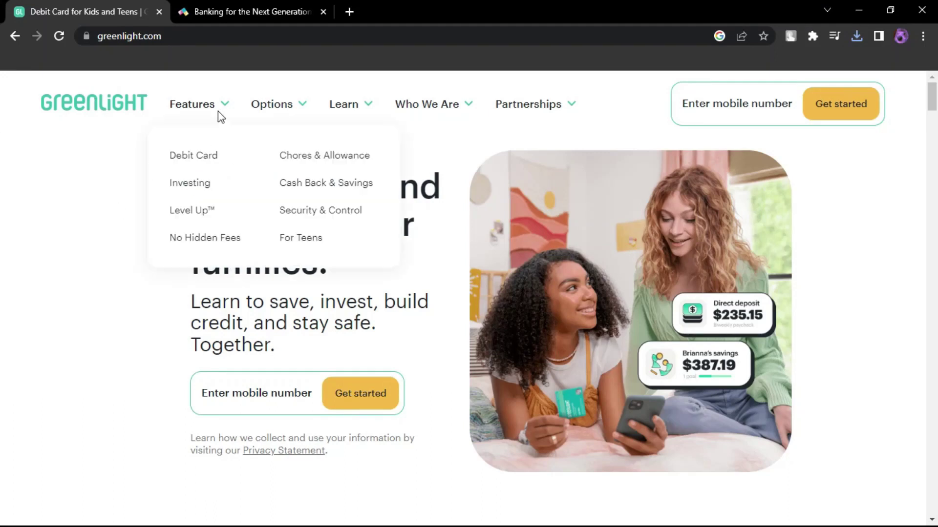
Read Greenlight's Debit Card page to the footer, then browse the Features and Options menus.
left_click(218, 106)
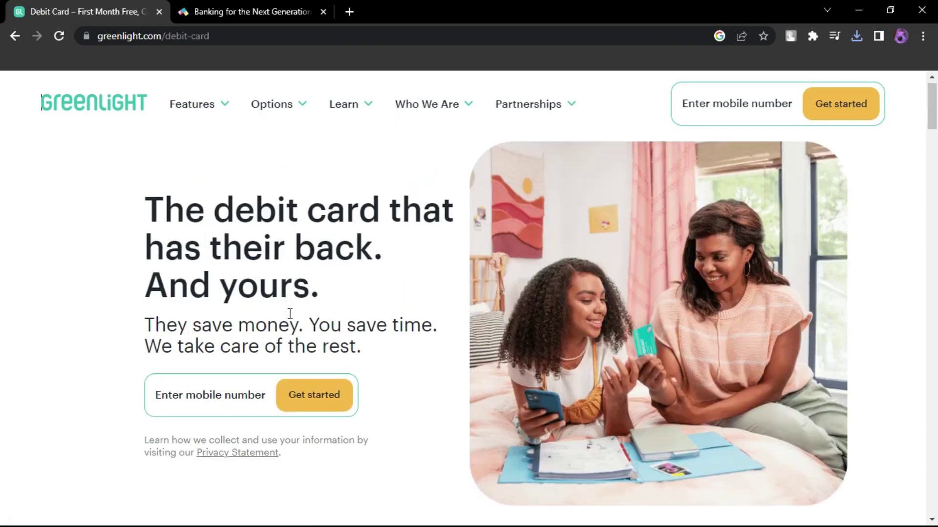
scroll(290, 313, "down", 2)
scroll(457, 366, "down", 4)
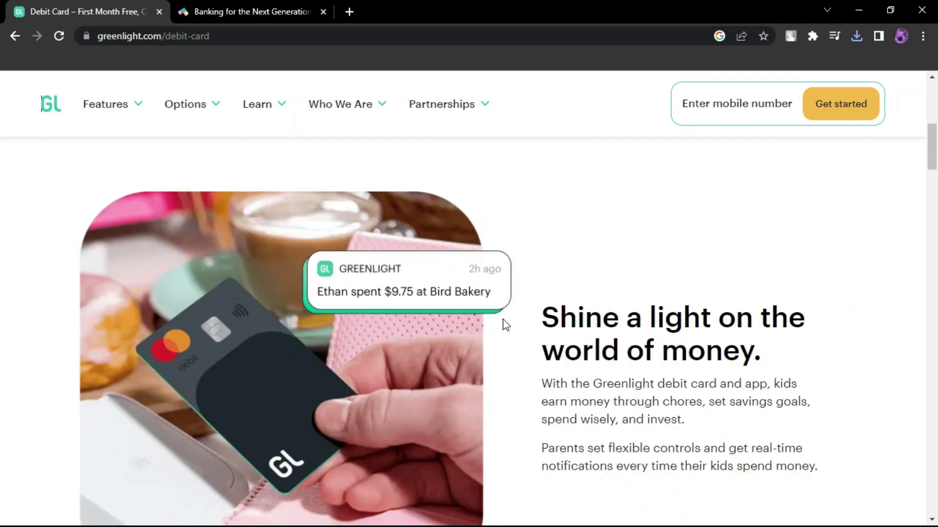
scroll(500, 318, "down", 5)
scroll(467, 298, "up", 1)
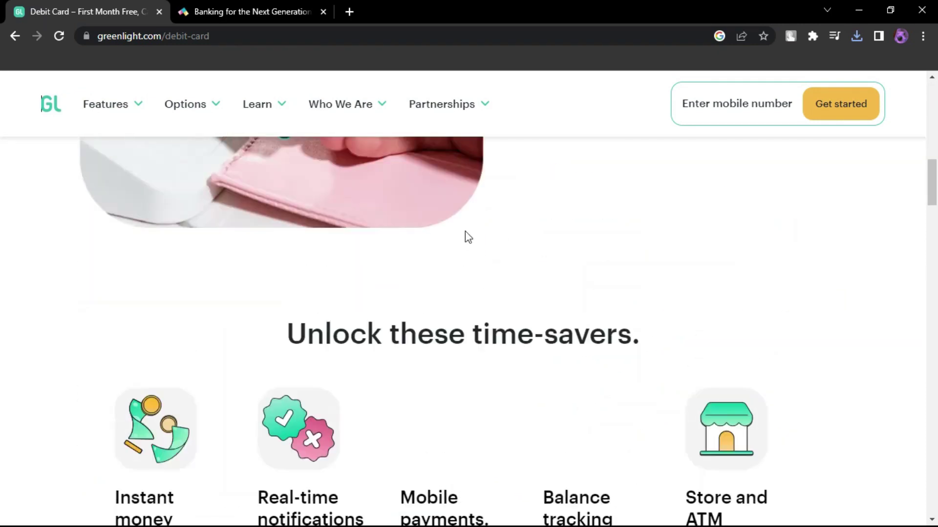
scroll(466, 234, "up", 5)
scroll(447, 300, "down", 4)
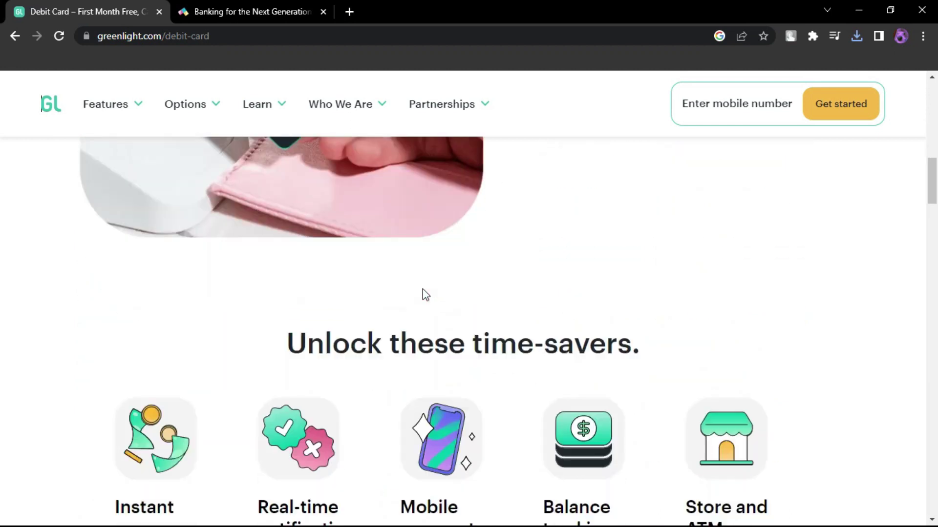
scroll(422, 289, "down", 3)
scroll(584, 350, "down", 2)
scroll(534, 345, "down", 5)
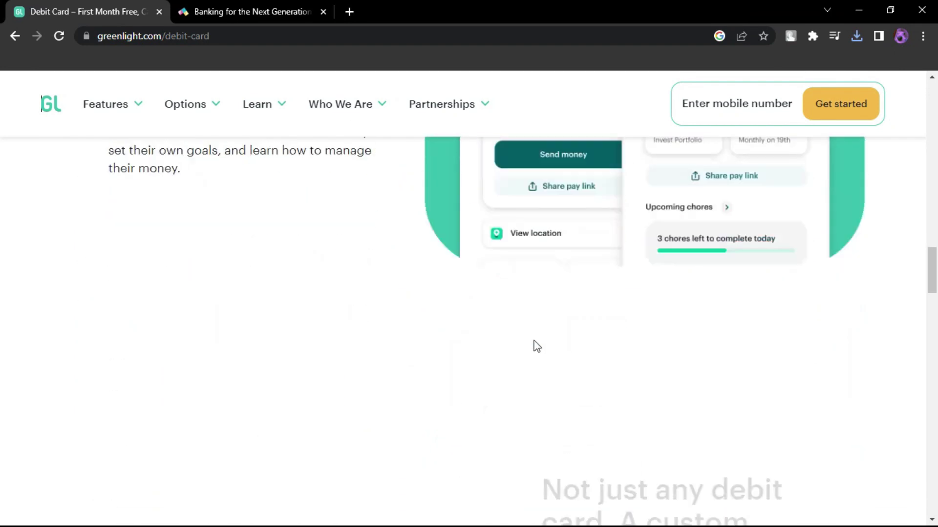
scroll(533, 345, "up", 3)
scroll(588, 349, "down", 5)
scroll(518, 350, "down", 2)
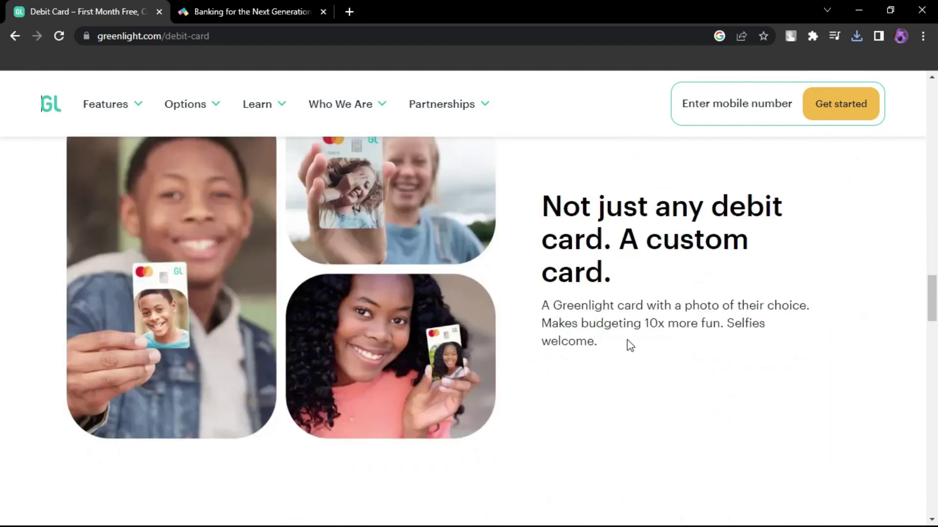
scroll(628, 345, "down", 1)
scroll(498, 360, "down", 5)
scroll(500, 366, "down", 2)
scroll(475, 362, "up", 4)
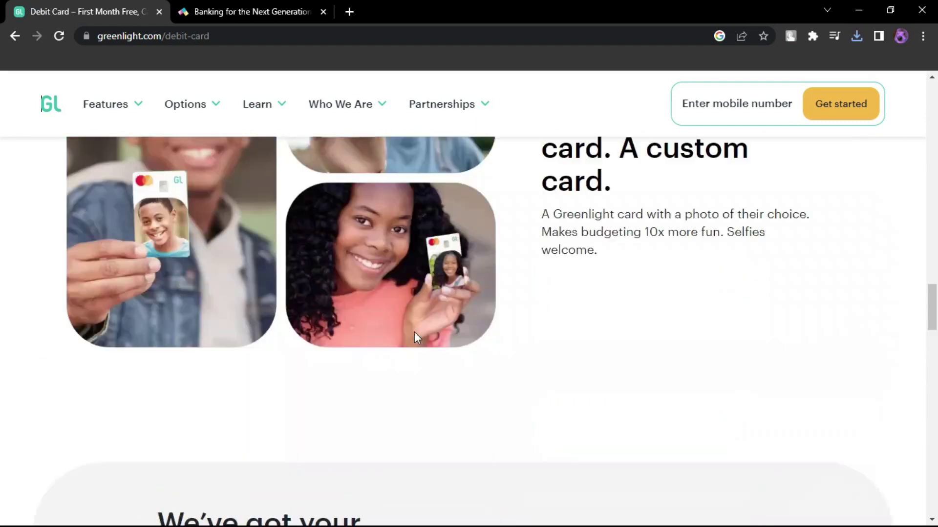
scroll(415, 334, "up", 2)
scroll(415, 333, "down", 2)
scroll(483, 364, "down", 3)
scroll(507, 372, "down", 4)
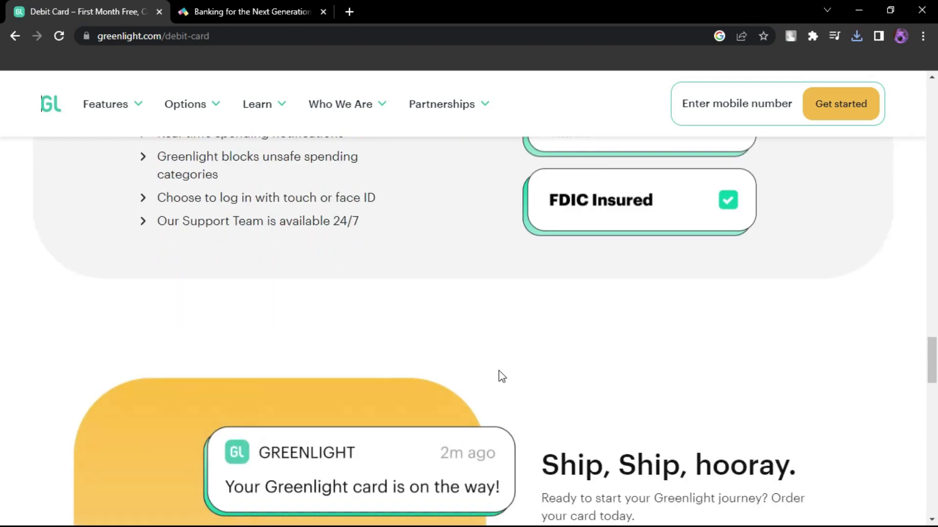
scroll(498, 377, "down", 4)
scroll(498, 376, "up", 1)
scroll(526, 357, "up", 1)
scroll(526, 373, "down", 3)
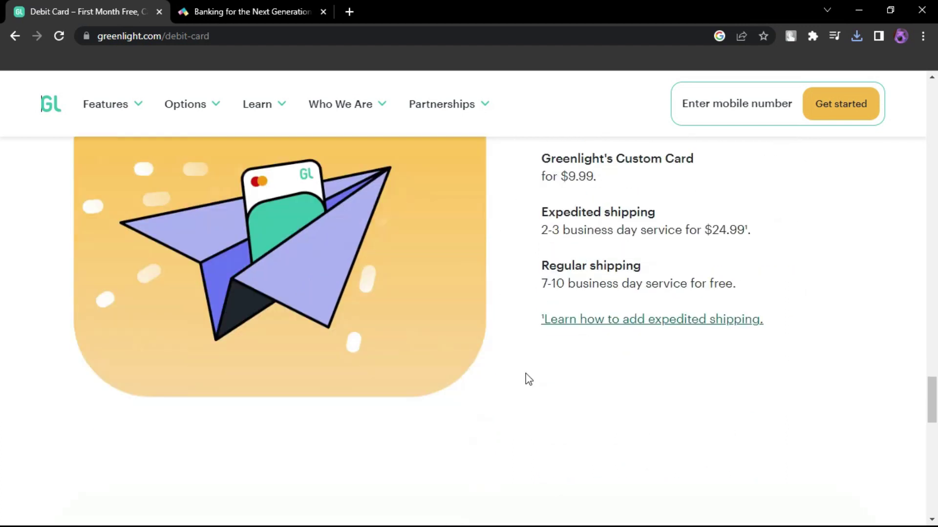
scroll(522, 378, "down", 4)
scroll(587, 372, "down", 4)
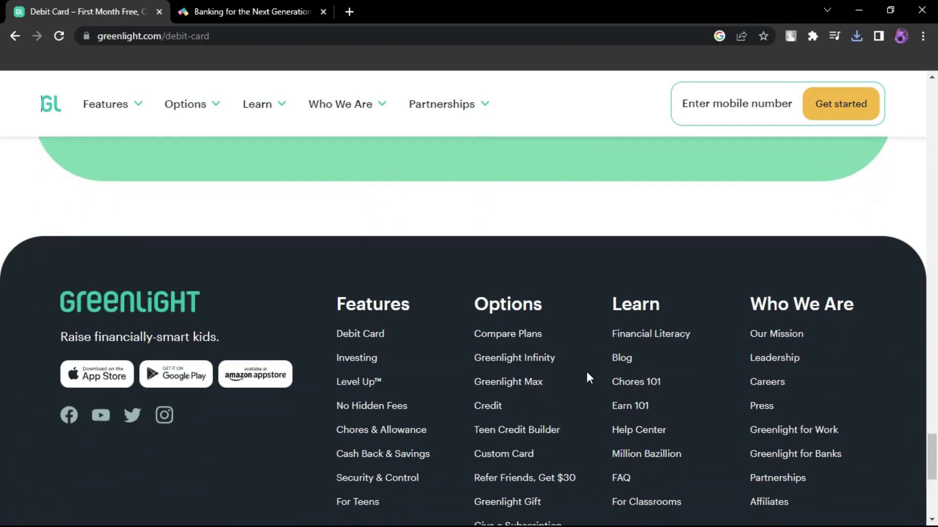
scroll(586, 371, "down", 3)
scroll(589, 377, "up", 5)
scroll(587, 371, "up", 5)
left_click(199, 104)
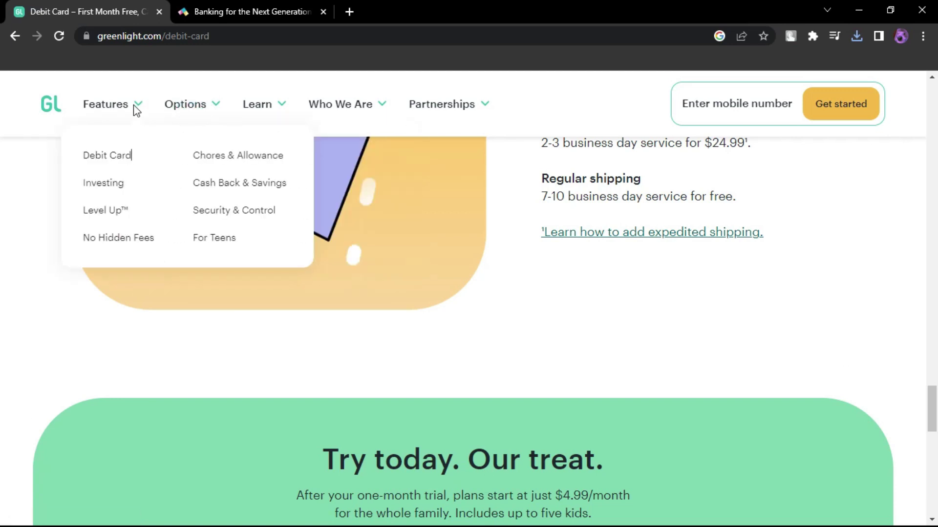
left_click(133, 105)
mouse_move(186, 104)
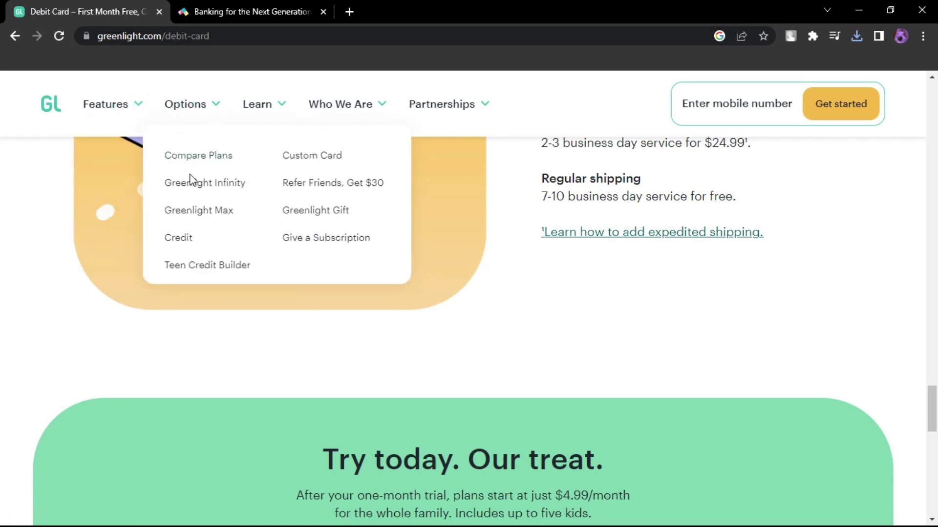
Read the Greenlight Infinity page down to the three family plan cards and privacy pledge.
left_click(197, 185)
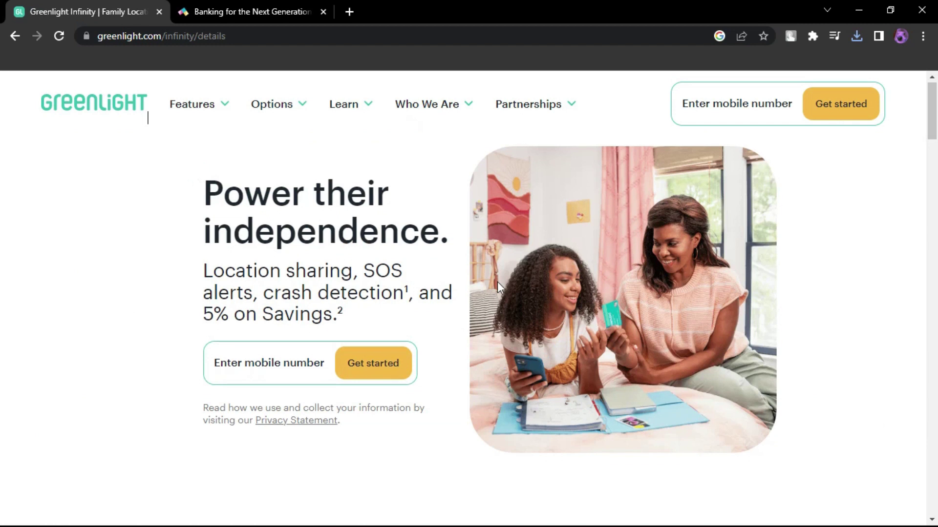
scroll(519, 257, "down", 2)
scroll(470, 261, "up", 2)
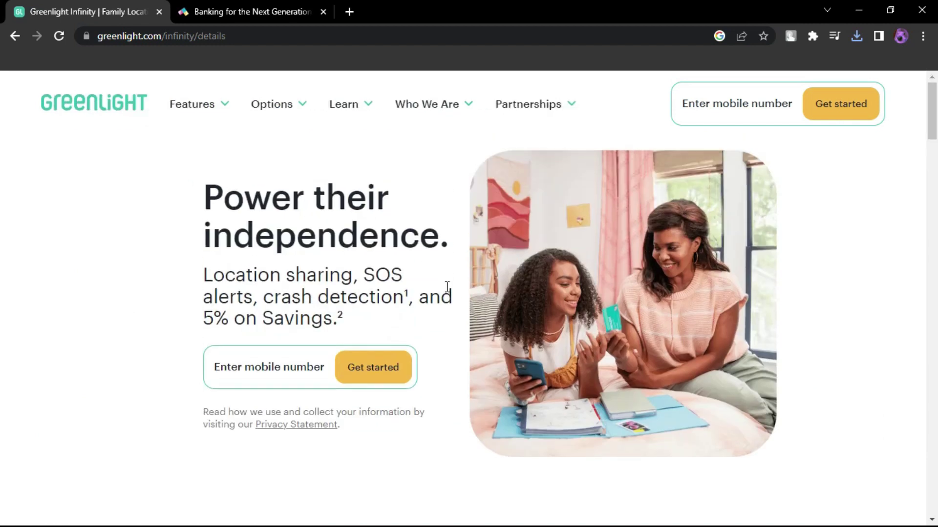
scroll(446, 289, "down", 4)
scroll(530, 316, "down", 4)
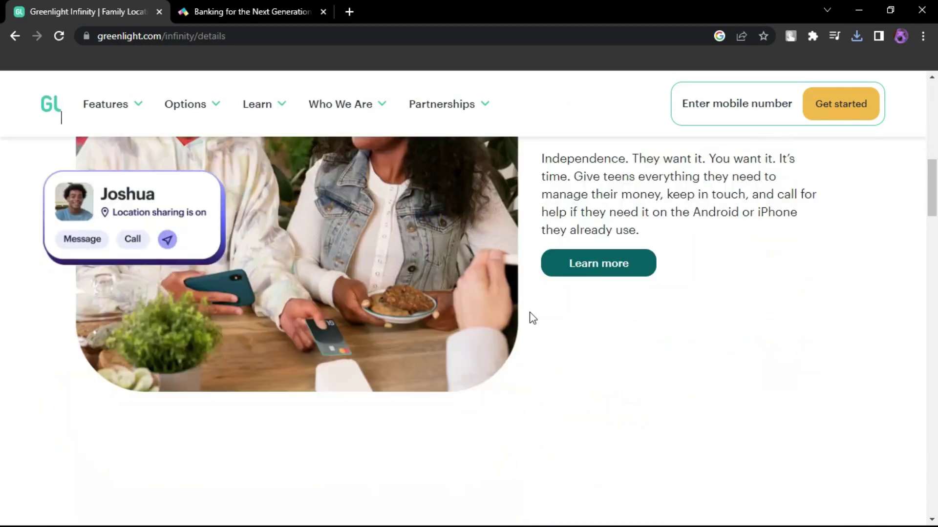
scroll(532, 318, "up", 3)
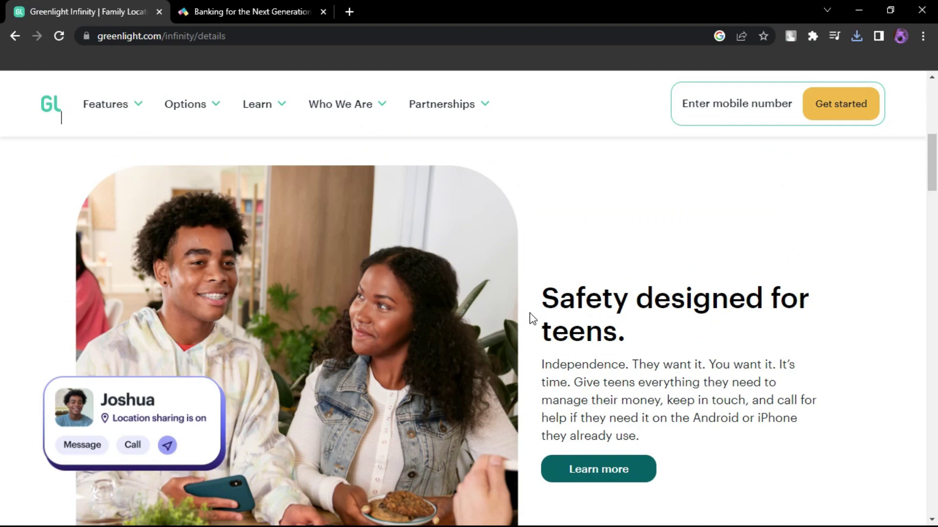
scroll(530, 315, "down", 2)
scroll(528, 317, "down", 5)
scroll(529, 317, "down", 2)
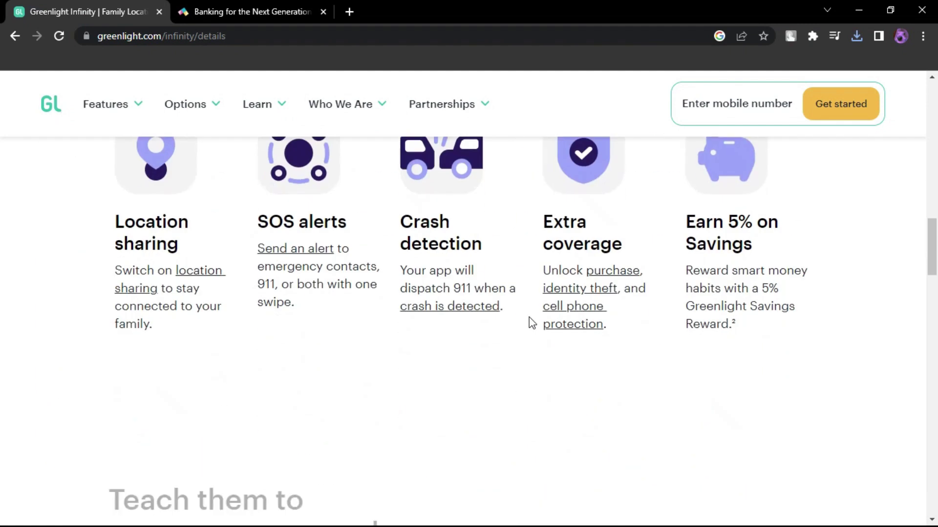
scroll(529, 317, "down", 5)
scroll(528, 318, "down", 5)
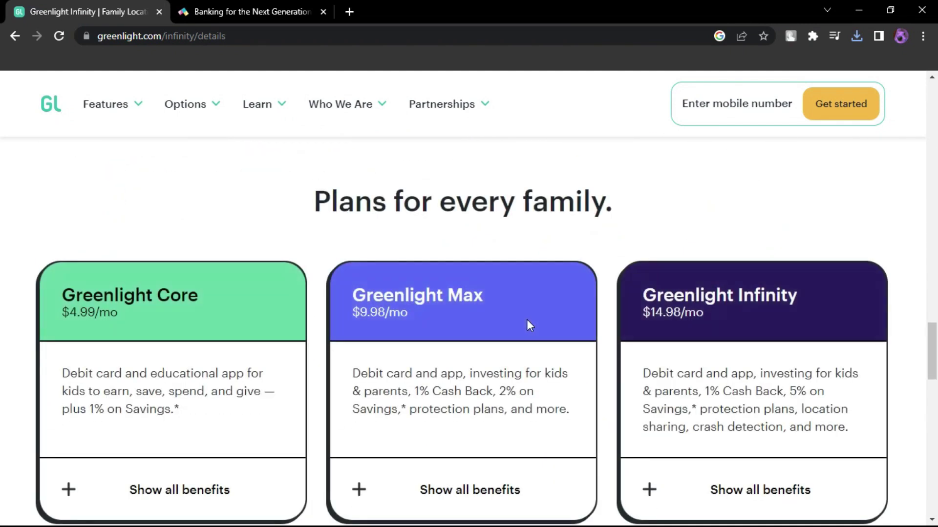
scroll(528, 325, "down", 4)
scroll(528, 324, "down", 4)
scroll(504, 331, "up", 2)
scroll(503, 331, "up", 3)
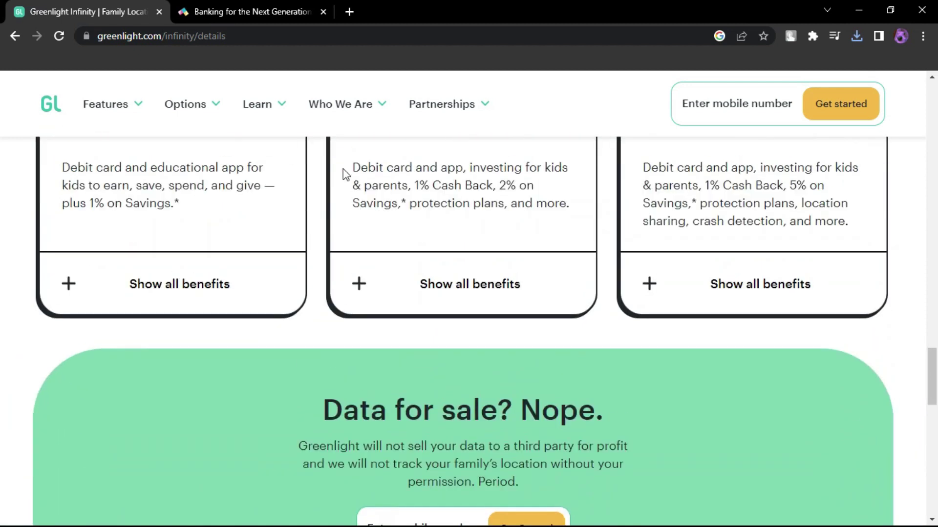
Read Greenlight's Careers page through employee testimonials down to the footer.
left_click(358, 104)
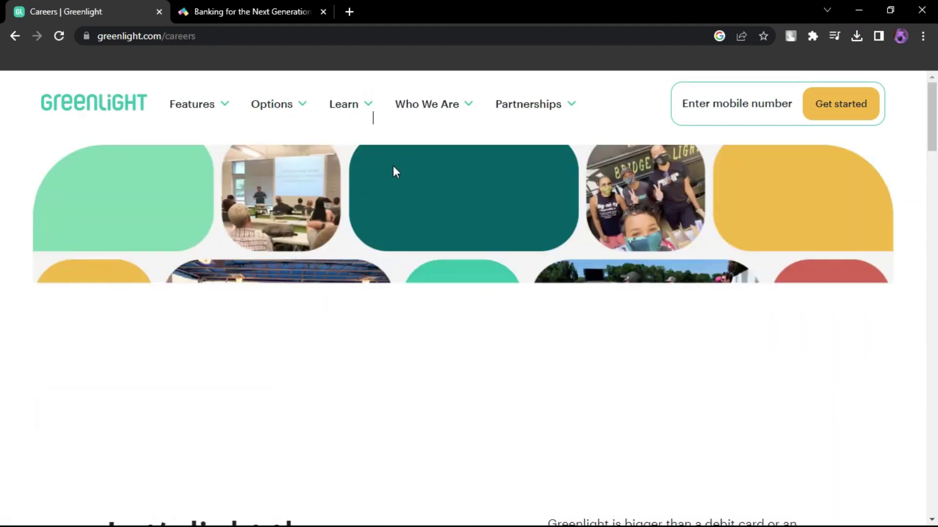
scroll(483, 196, "down", 3)
scroll(491, 199, "down", 3)
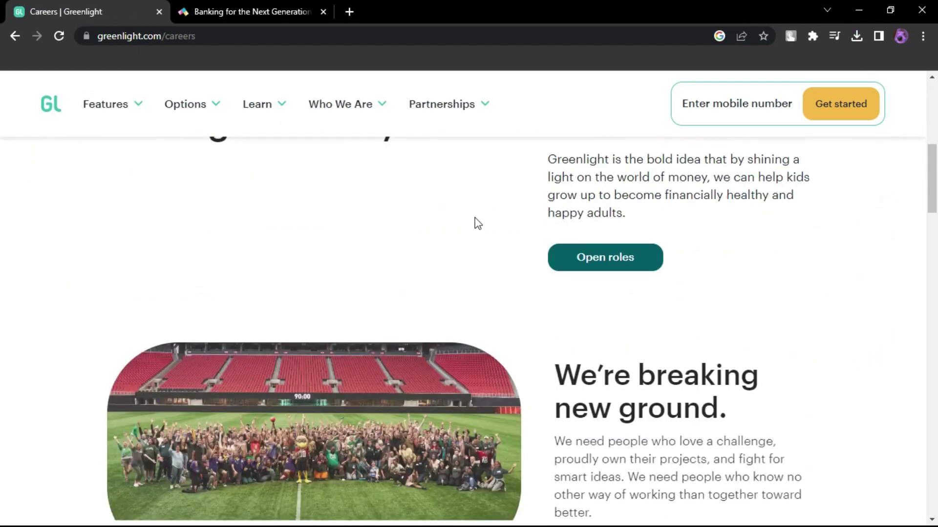
scroll(477, 218, "down", 2)
scroll(477, 218, "down", 3)
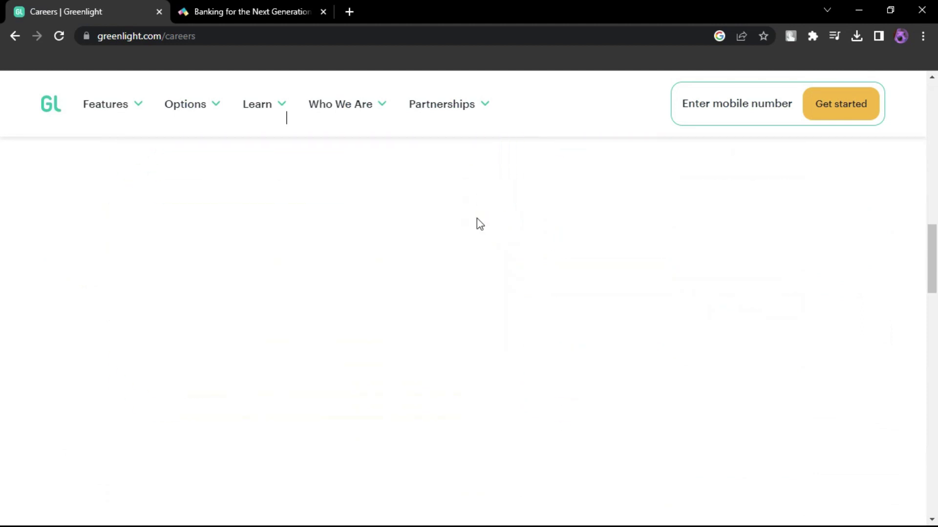
scroll(476, 219, "down", 3)
scroll(477, 218, "down", 3)
scroll(479, 218, "down", 2)
scroll(477, 220, "down", 3)
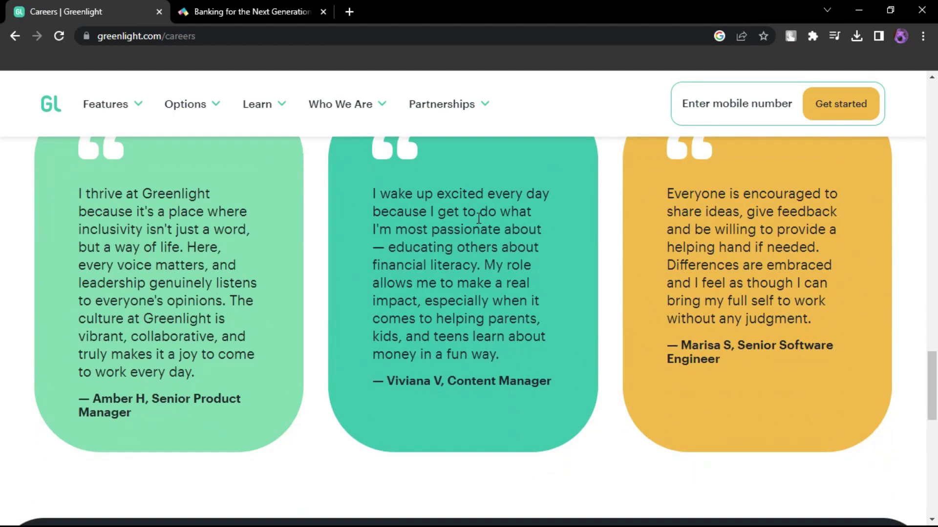
scroll(481, 232, "down", 2)
scroll(480, 234, "down", 3)
scroll(488, 252, "up", 3)
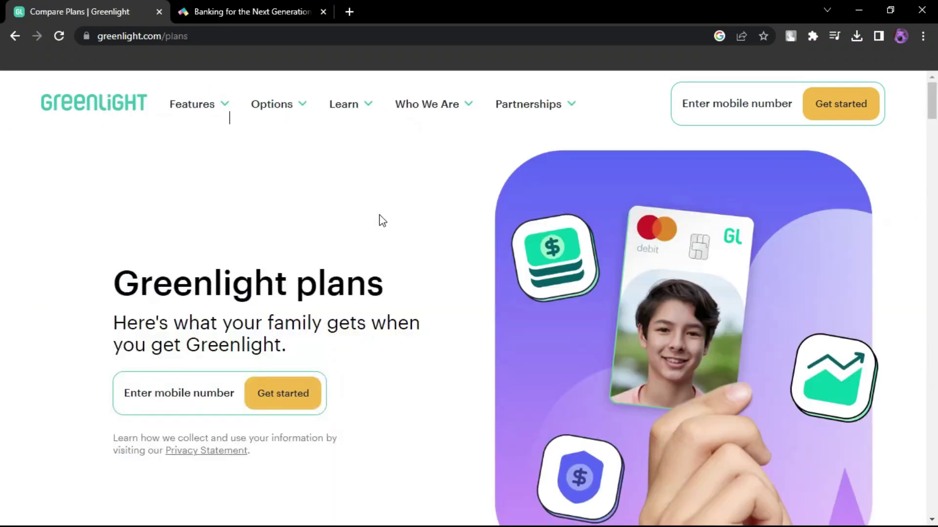
scroll(379, 220, "down", 2)
scroll(379, 220, "down", 4)
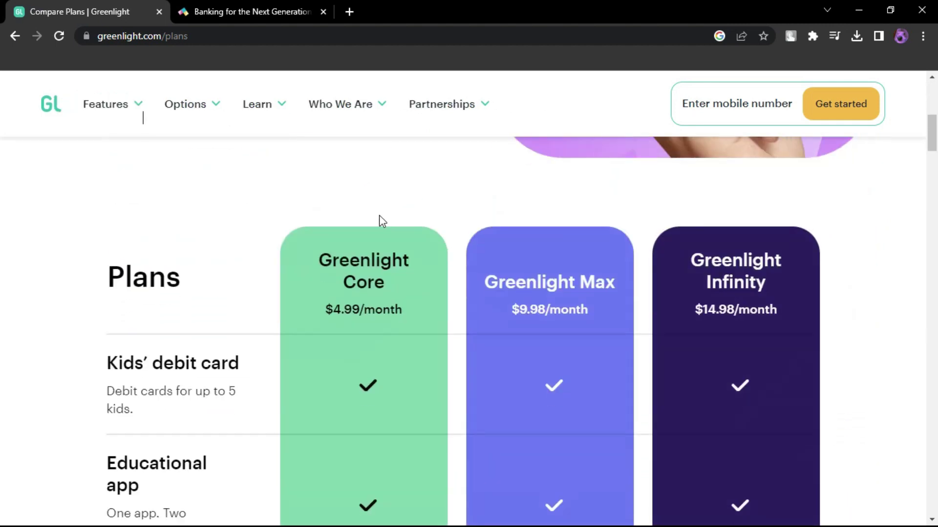
scroll(379, 220, "down", 3)
scroll(379, 215, "down", 4)
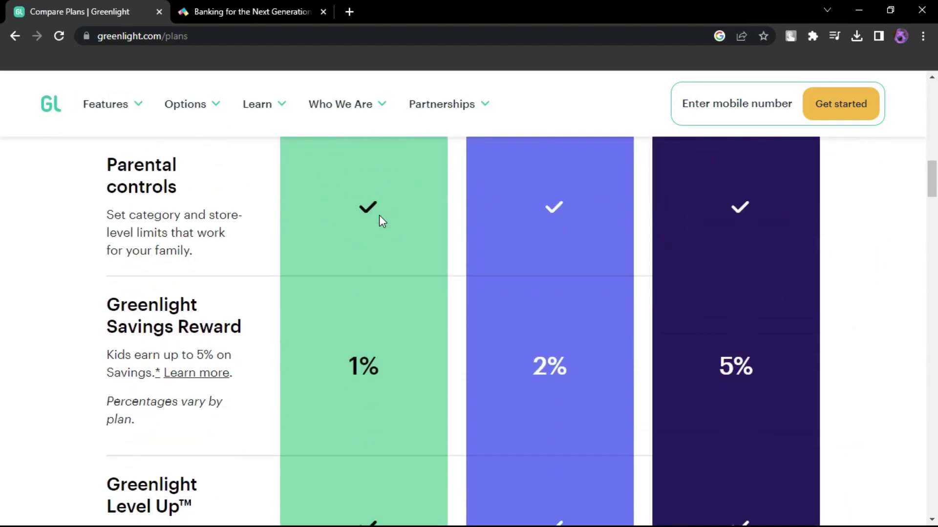
scroll(378, 215, "down", 2)
scroll(379, 216, "down", 2)
scroll(378, 222, "down", 3)
scroll(378, 223, "down", 4)
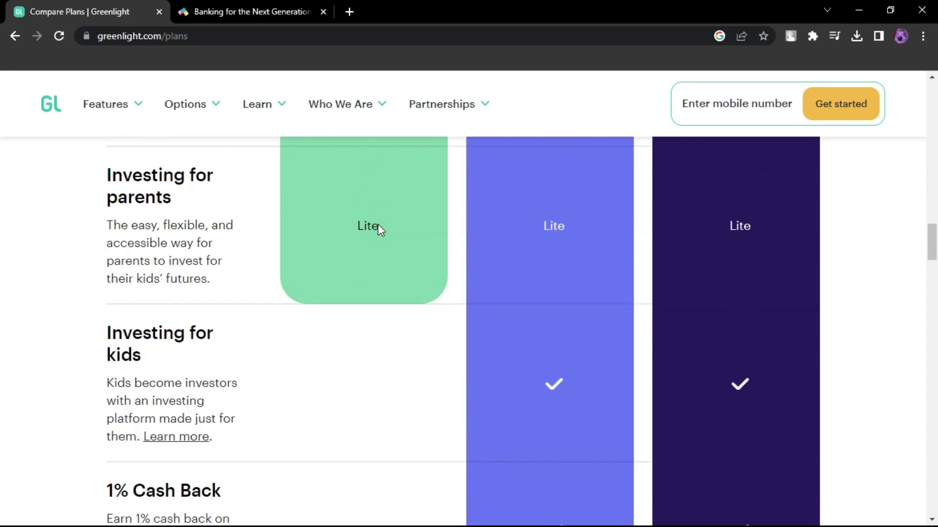
scroll(377, 224, "down", 3)
scroll(436, 264, "down", 3)
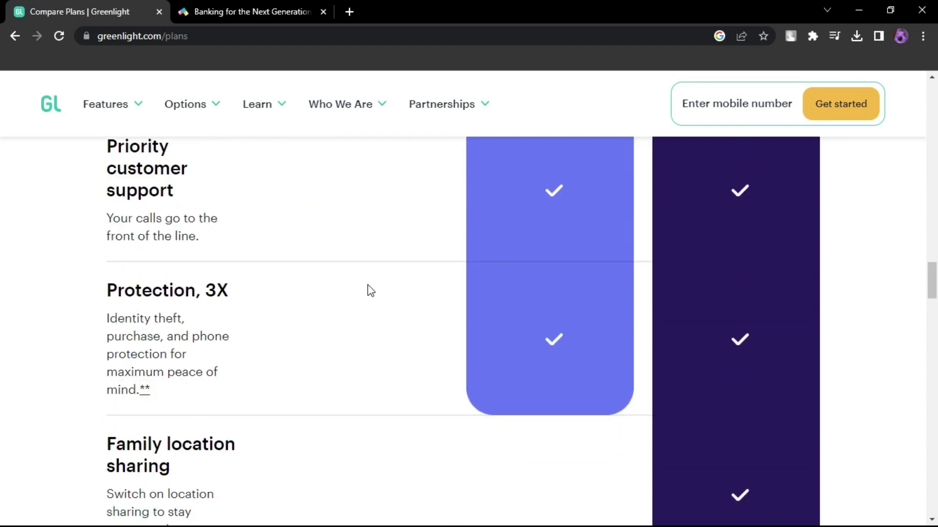
scroll(369, 291, "down", 4)
scroll(467, 316, "down", 2)
scroll(464, 318, "down", 2)
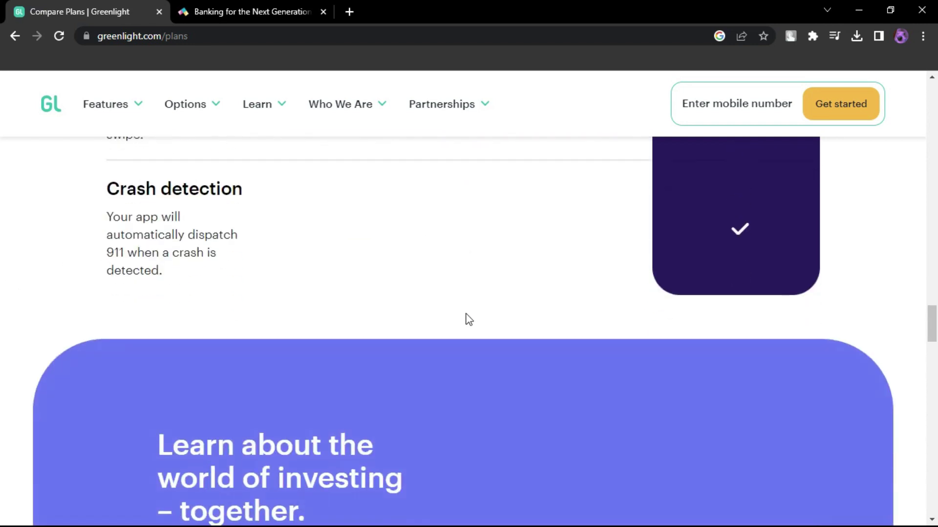
scroll(301, 323, "down", 1)
scroll(210, 325, "down", 3)
scroll(346, 308, "down", 2)
scroll(433, 330, "down", 3)
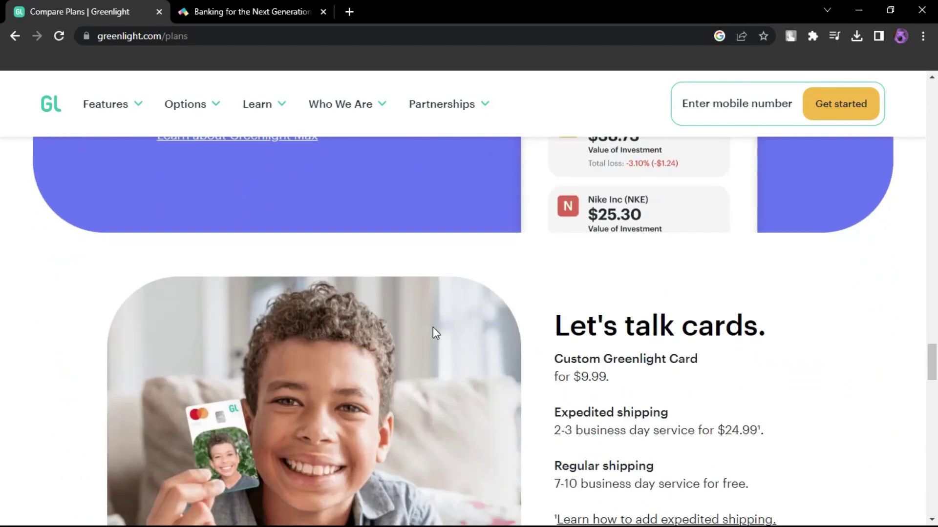
scroll(433, 331, "down", 4)
scroll(443, 331, "up", 4)
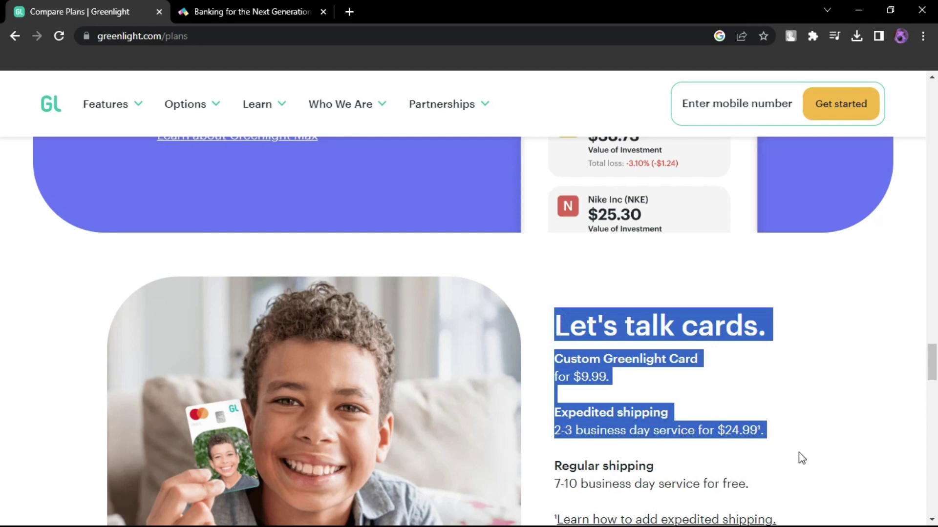
scroll(771, 398, "down", 2)
scroll(738, 375, "down", 1)
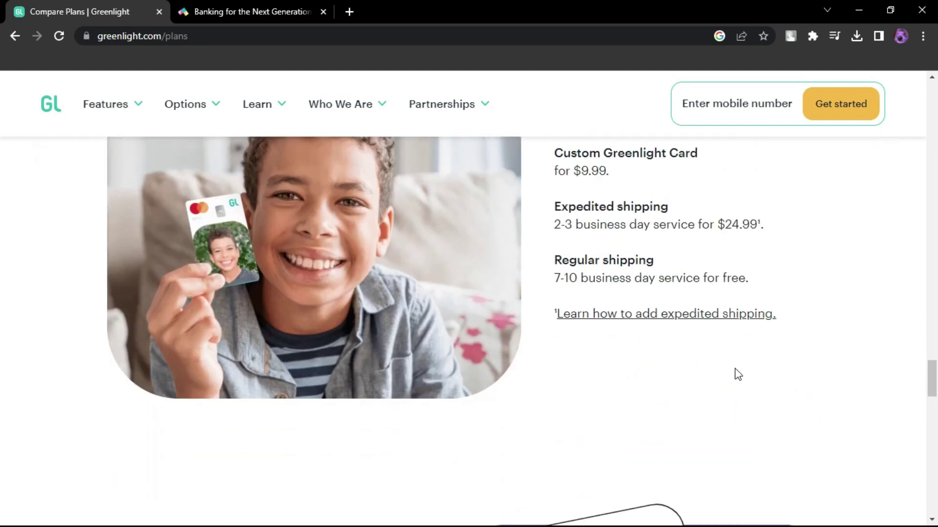
scroll(708, 384, "down", 2)
scroll(702, 386, "down", 3)
scroll(701, 388, "down", 1)
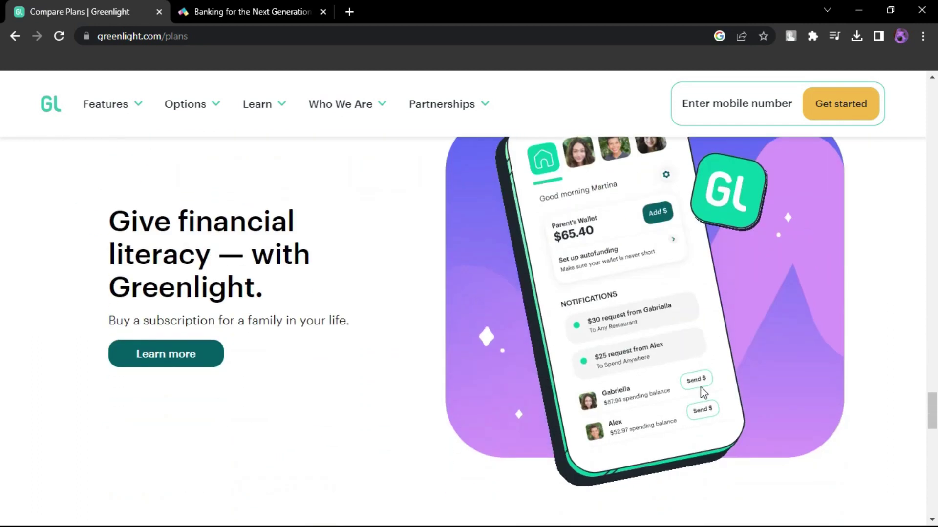
scroll(698, 391, "down", 3)
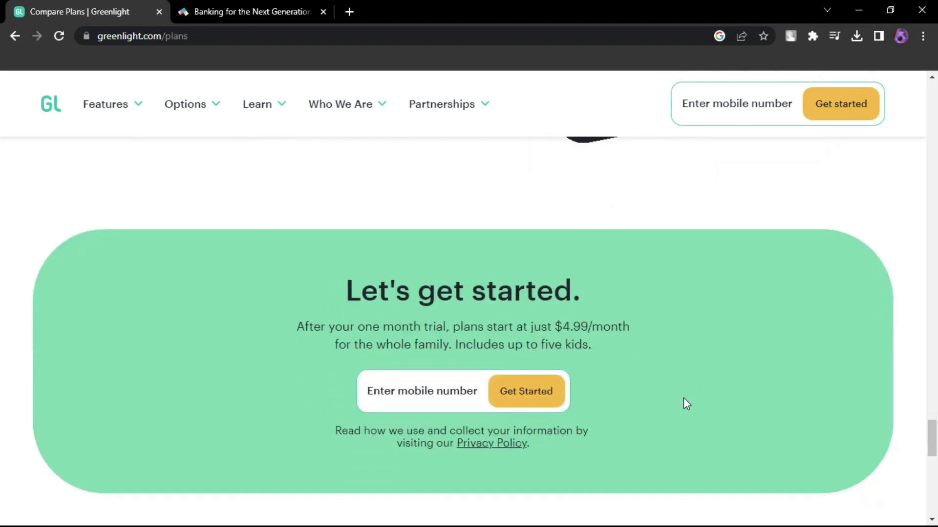
scroll(685, 402, "down", 2)
Read Compare Plans past card shipping fees and the $4.99/month plan, then show Features.
mouse_move(105, 104)
left_click(117, 104)
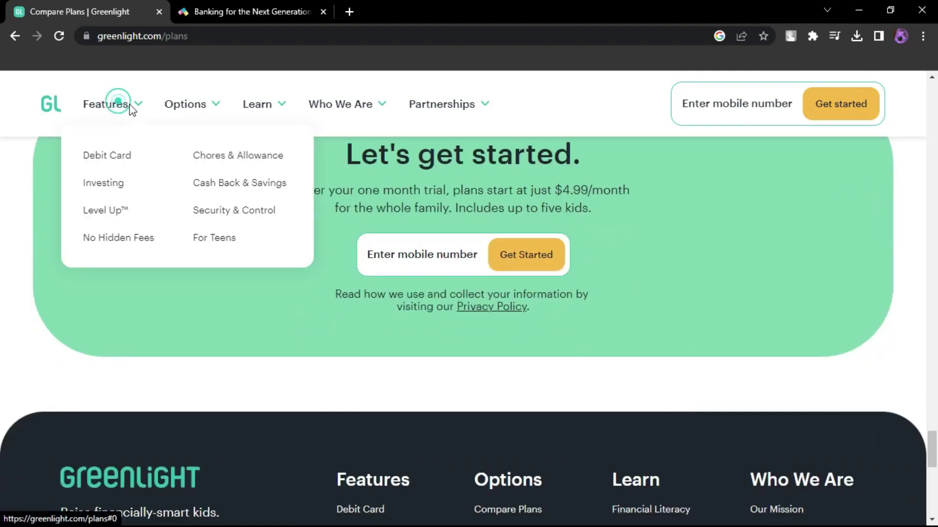
Skim Greenlight's Chores & Allowance page, reopening it from Features, then switch to Step.
left_click(213, 162)
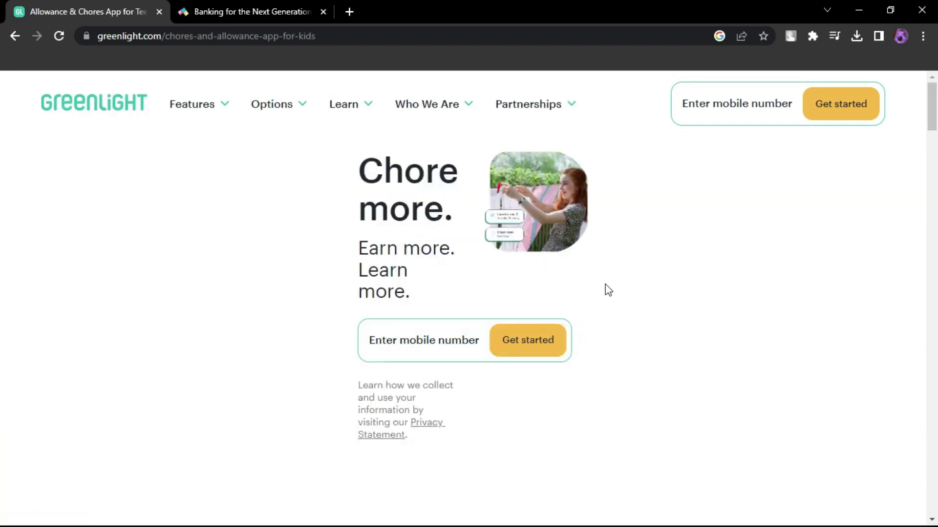
scroll(595, 282, "down", 3)
scroll(594, 282, "down", 3)
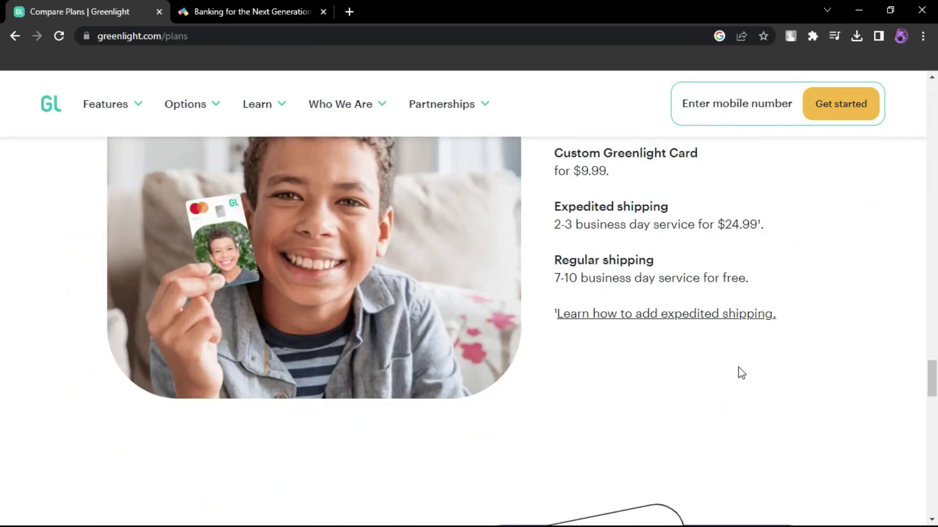
scroll(725, 379, "down", 1)
scroll(714, 383, "down", 3)
scroll(707, 388, "down", 3)
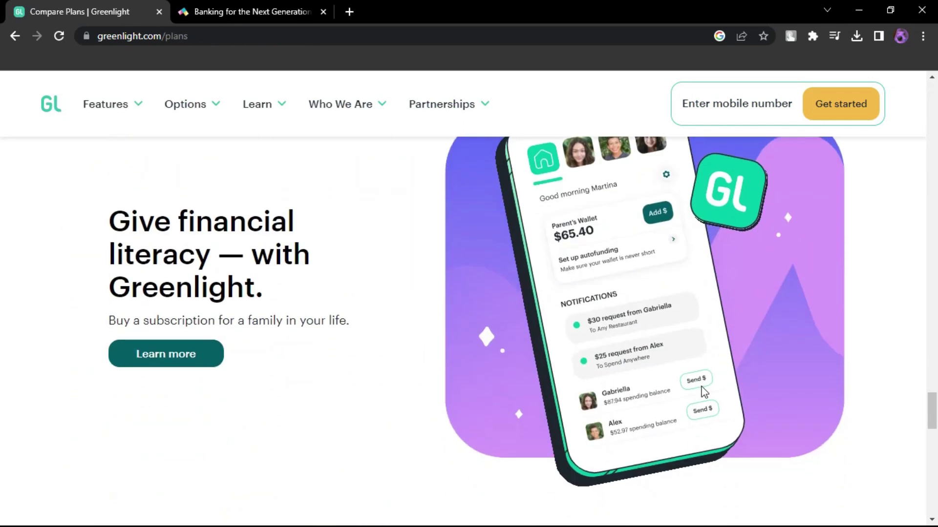
scroll(700, 392, "down", 1)
scroll(699, 388, "down", 3)
scroll(684, 398, "down", 1)
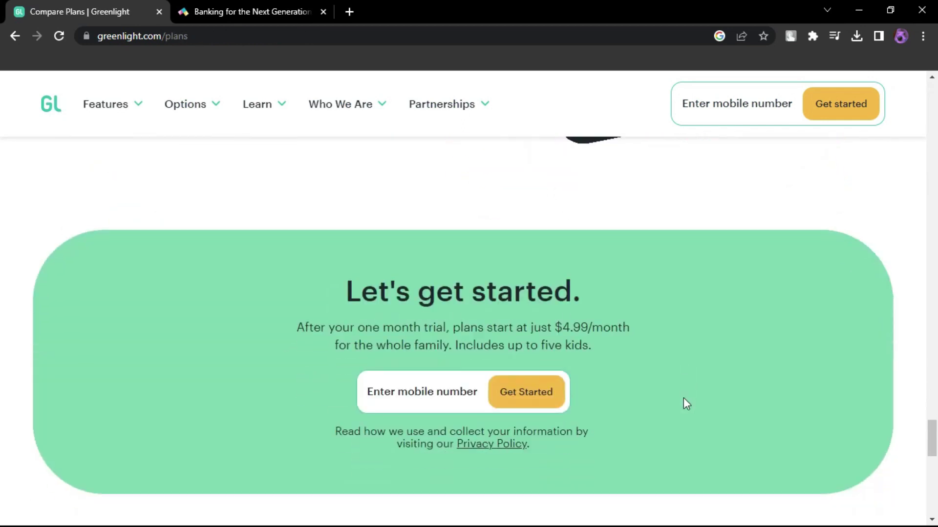
scroll(683, 397, "down", 2)
left_click(120, 106)
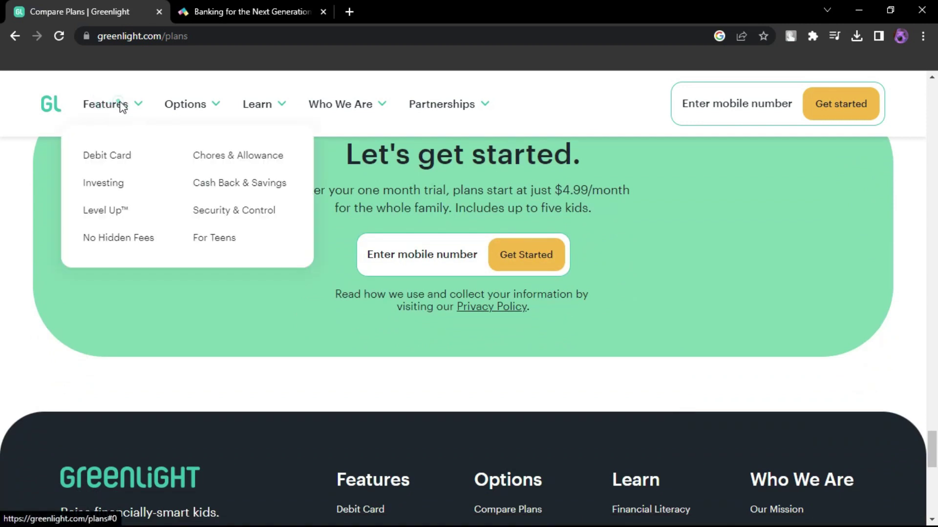
left_click(213, 163)
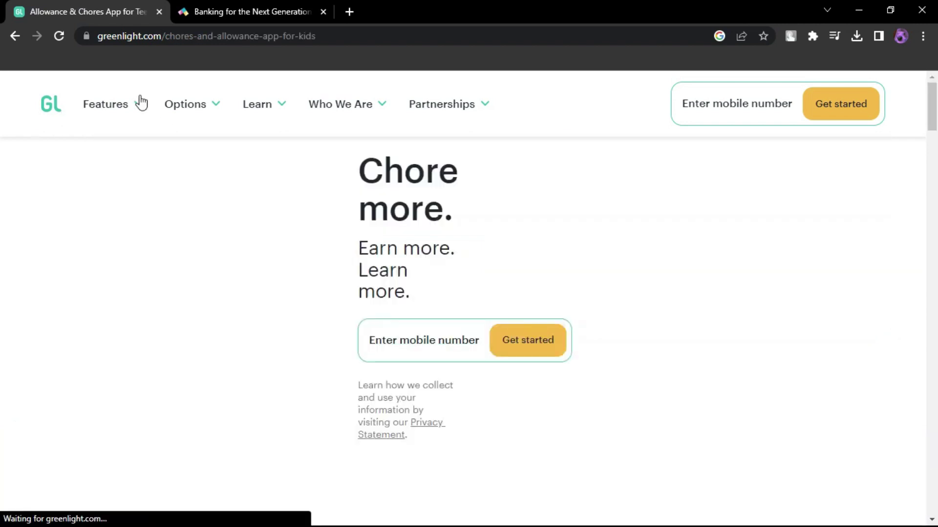
scroll(595, 296, "down", 10)
scroll(595, 296, "up", 1)
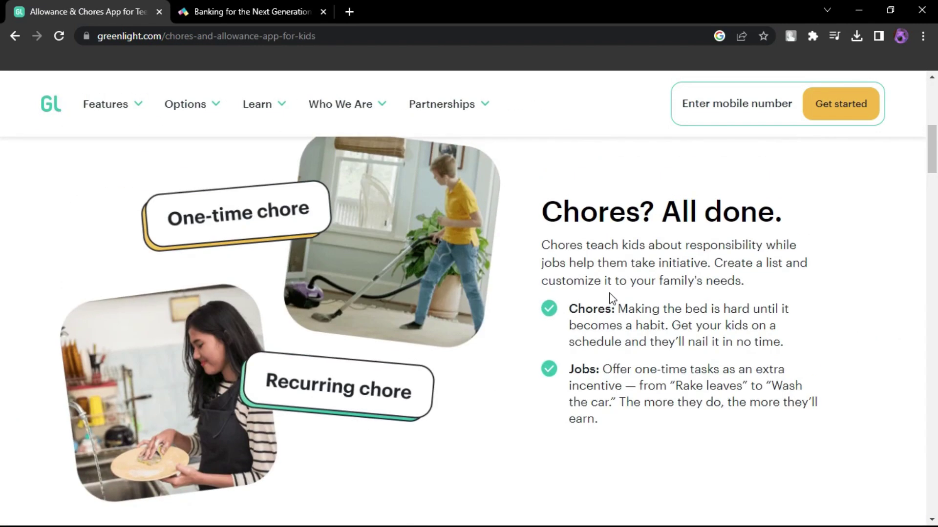
scroll(595, 296, "down", 3)
scroll(594, 296, "down", 2)
left_click(257, 11)
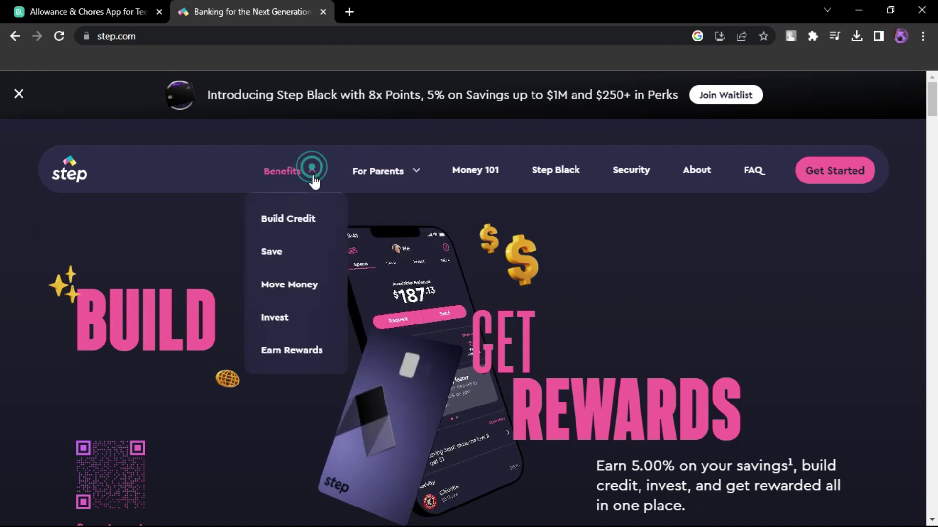
Read Step's Build Credit page through to the footer, then bring up Security.
left_click(298, 224)
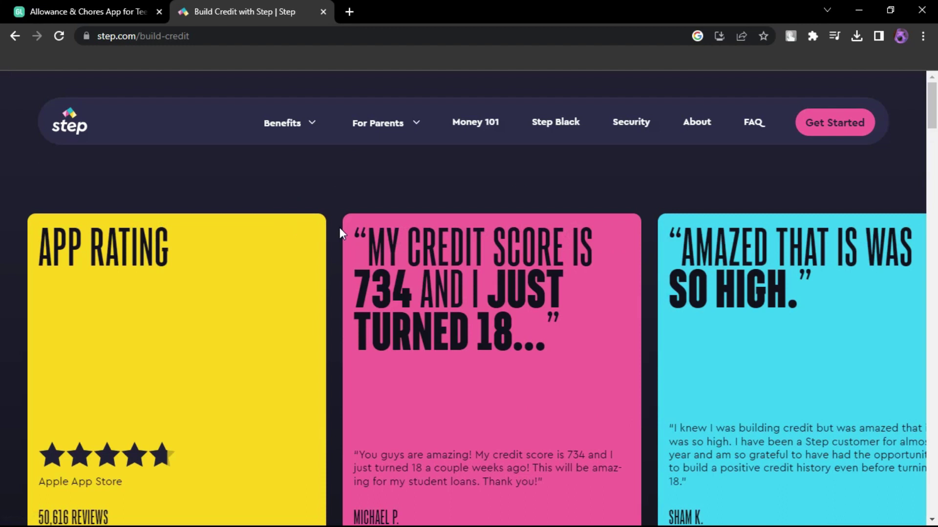
scroll(610, 294, "down", 2)
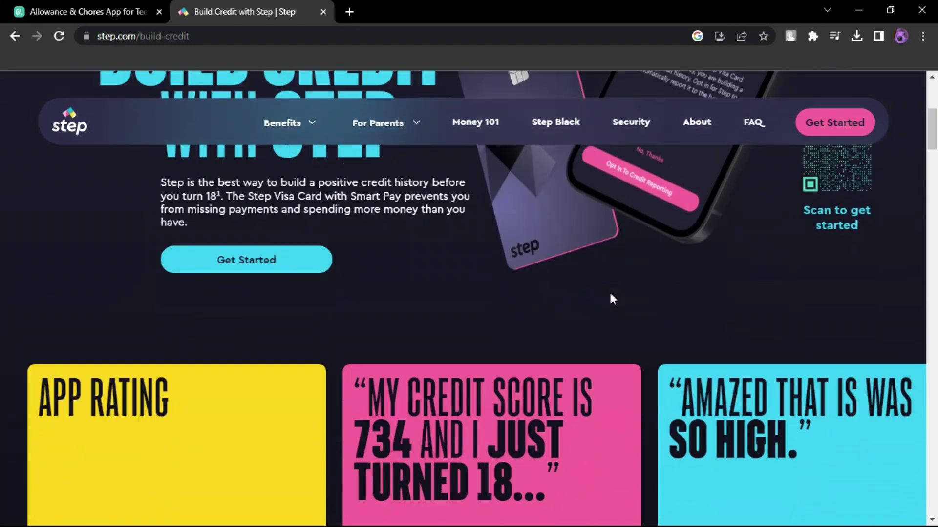
scroll(609, 293, "down", 3)
scroll(609, 292, "down", 2)
scroll(608, 293, "down", 4)
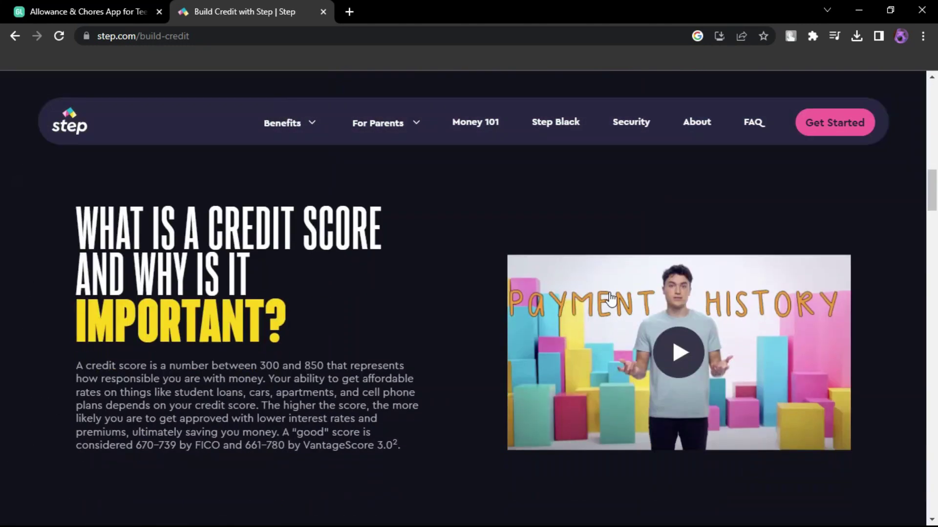
scroll(608, 297, "down", 2)
scroll(609, 298, "down", 1)
scroll(608, 297, "down", 2)
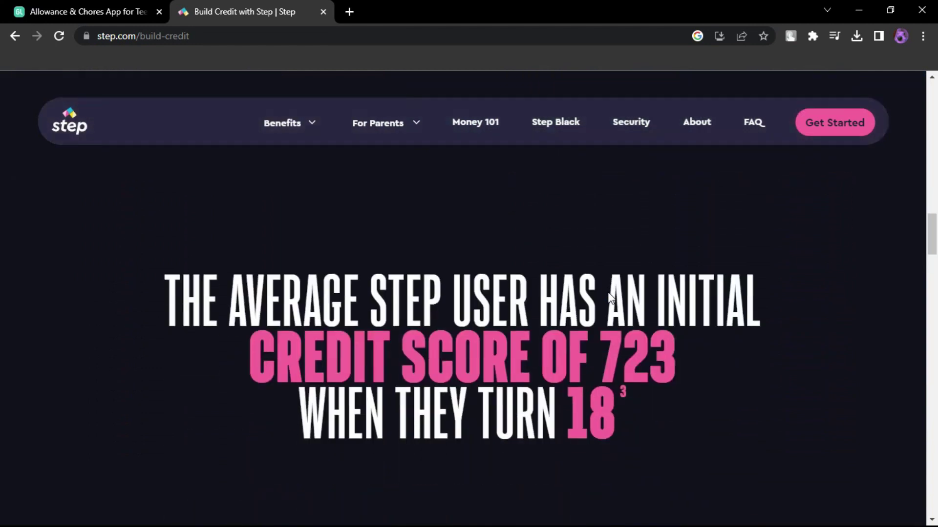
scroll(608, 295, "down", 1)
scroll(609, 292, "down", 4)
scroll(607, 293, "down", 2)
scroll(608, 292, "down", 2)
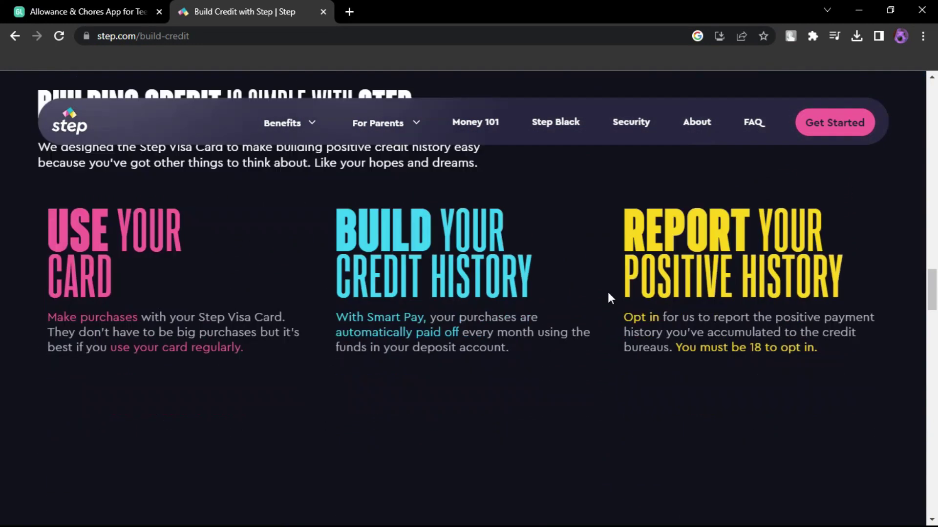
scroll(607, 292, "down", 4)
scroll(607, 292, "down", 3)
scroll(607, 292, "down", 4)
scroll(608, 293, "down", 2)
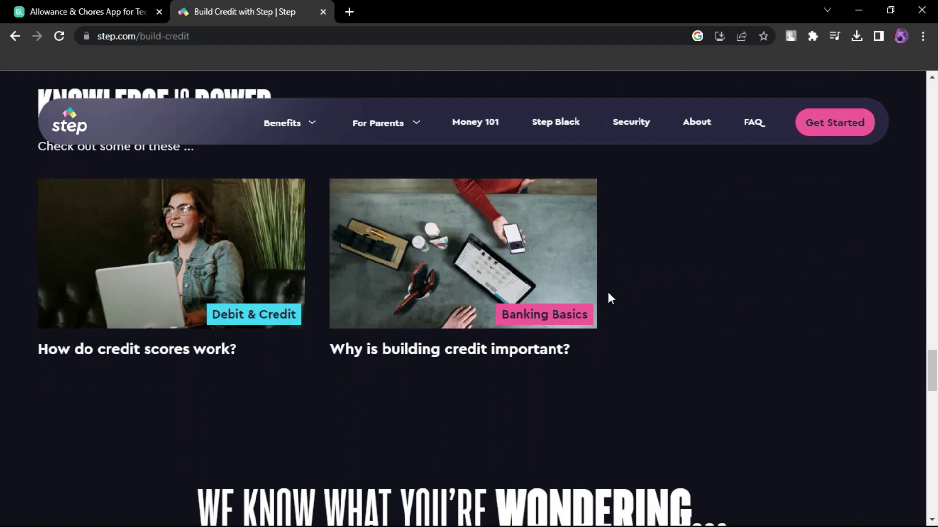
scroll(607, 292, "down", 2)
scroll(607, 292, "down", 1)
scroll(607, 292, "down", 3)
scroll(608, 293, "down", 4)
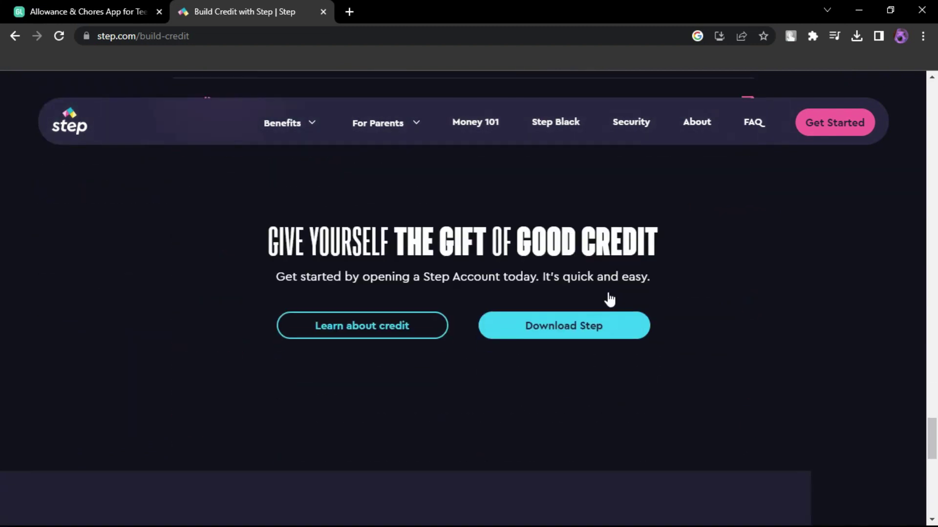
scroll(608, 292, "down", 2)
scroll(608, 292, "down", 3)
scroll(607, 292, "down", 3)
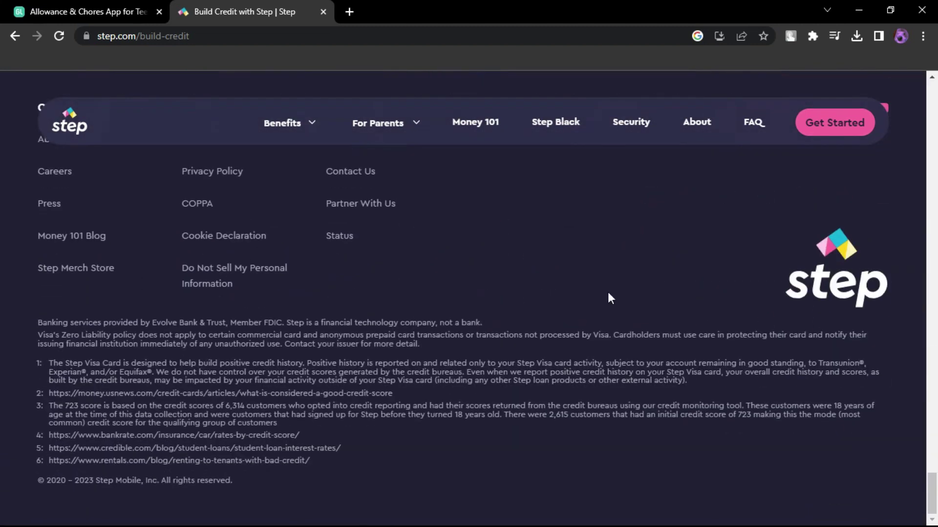
scroll(607, 293, "up", 4)
scroll(556, 242, "up", 4)
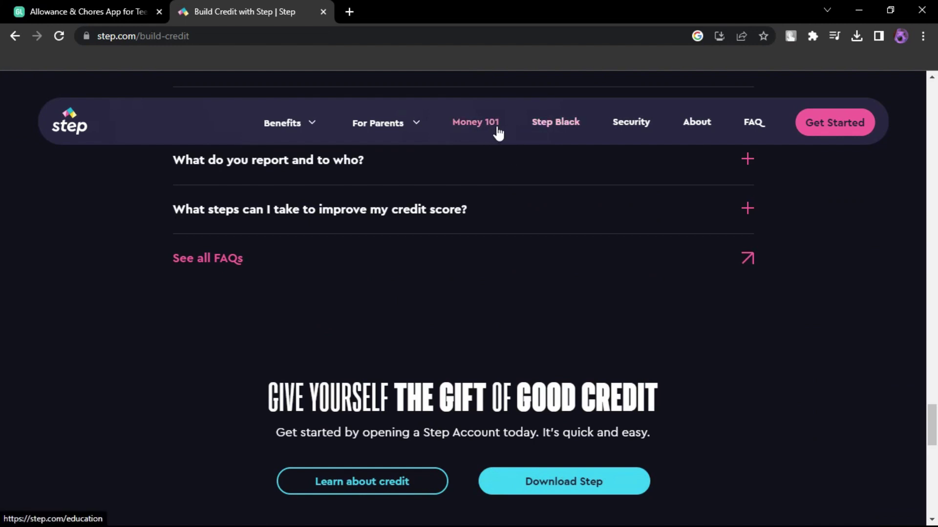
left_click(497, 132)
Move from Step's Security page to About and read stats, founders and investors.
left_click(623, 133)
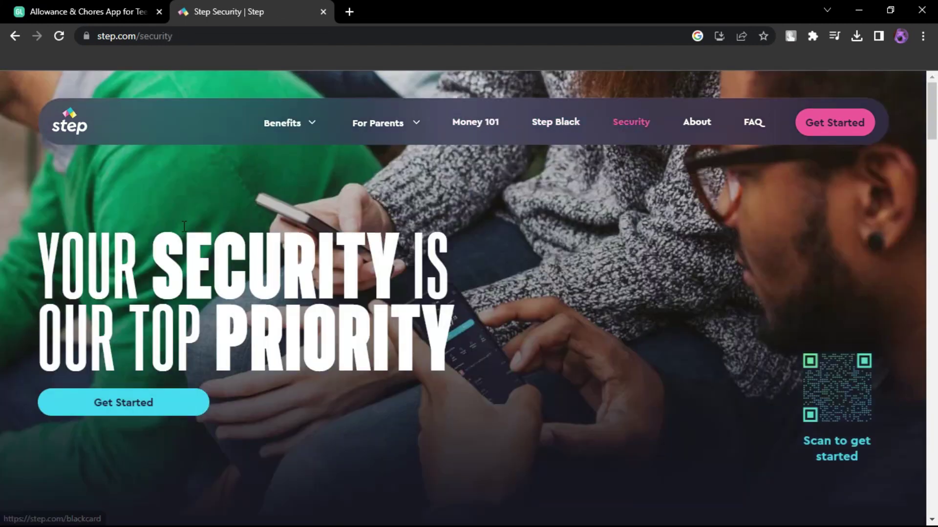
scroll(481, 227, "down", 3)
scroll(277, 272, "down", 3)
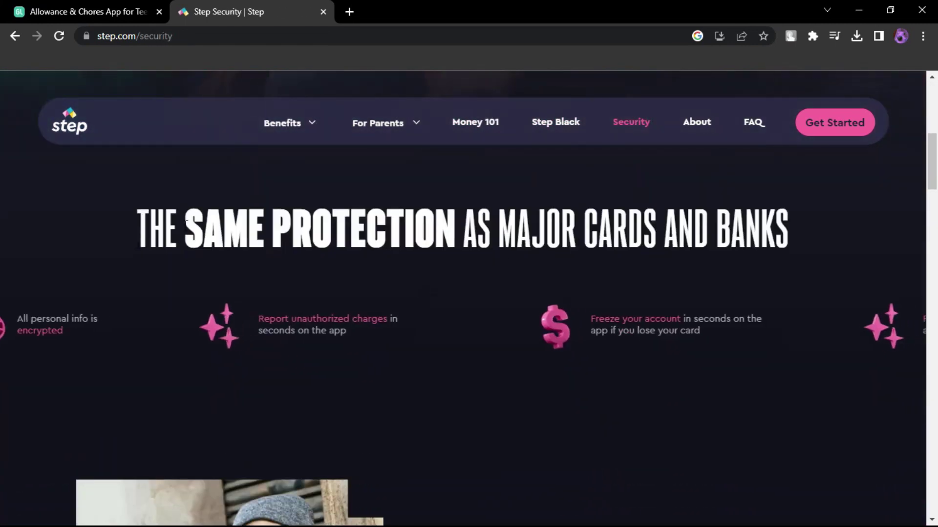
scroll(448, 332, "down", 2)
scroll(447, 331, "down", 2)
scroll(578, 330, "down", 1)
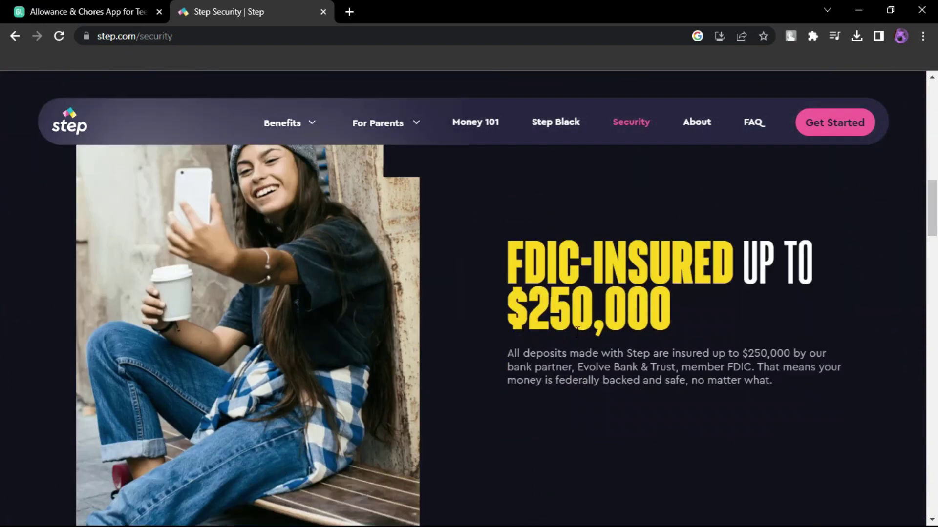
scroll(572, 332, "down", 3)
scroll(572, 332, "down", 3)
scroll(561, 333, "down", 1)
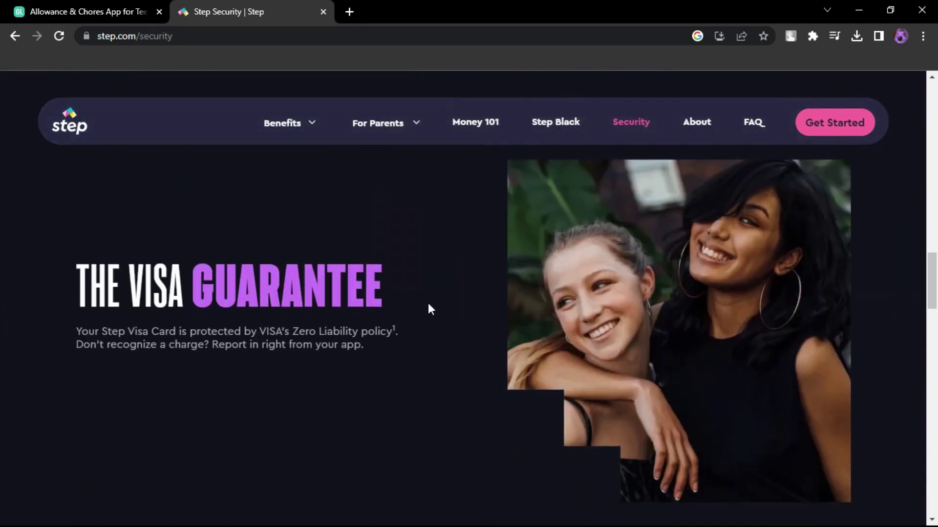
scroll(429, 308, "down", 3)
scroll(462, 287, "down", 3)
left_click(693, 123)
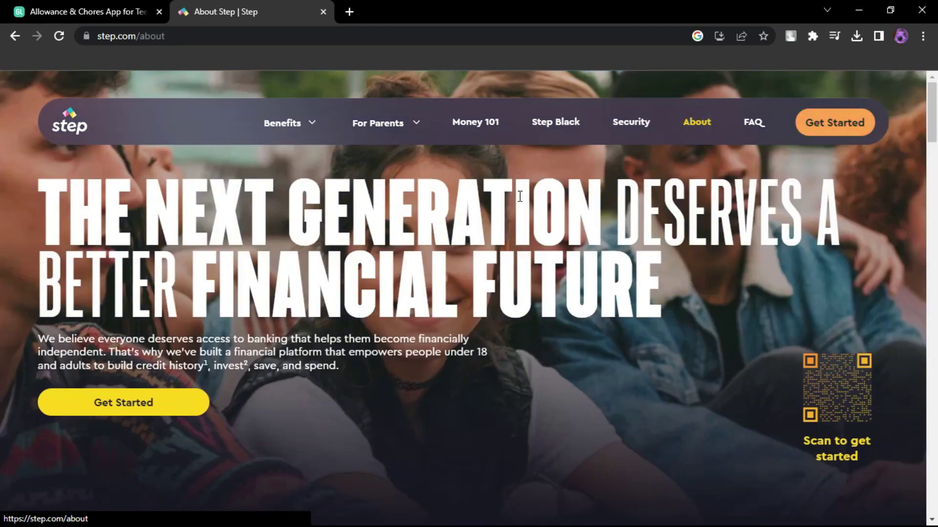
scroll(520, 196, "down", 1)
scroll(510, 220, "down", 3)
scroll(511, 219, "down", 2)
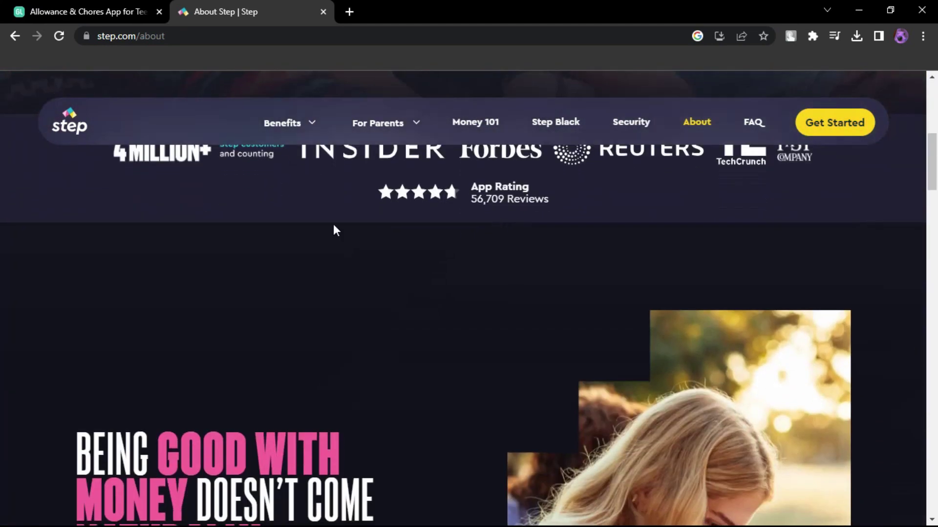
scroll(294, 235, "down", 3)
scroll(403, 253, "down", 2)
scroll(446, 267, "down", 2)
scroll(446, 266, "down", 2)
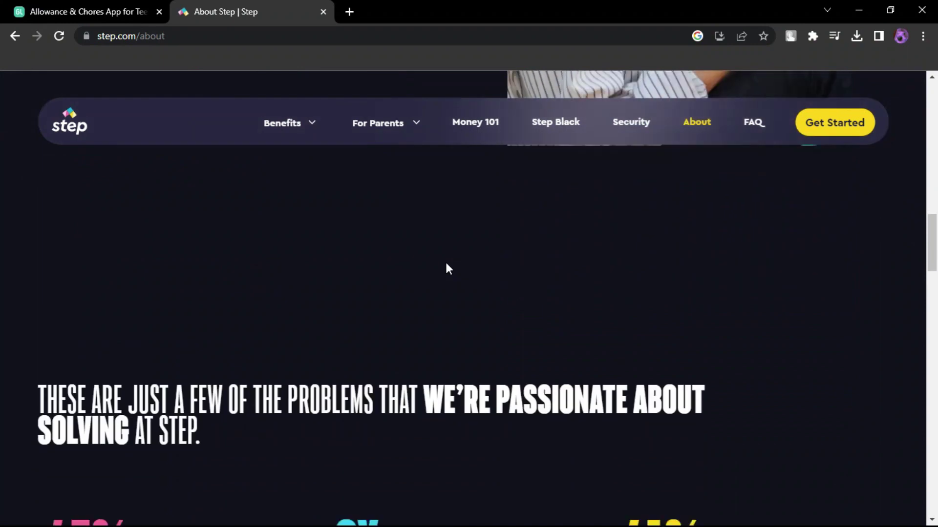
scroll(445, 266, "down", 2)
scroll(445, 266, "down", 2)
scroll(446, 264, "down", 1)
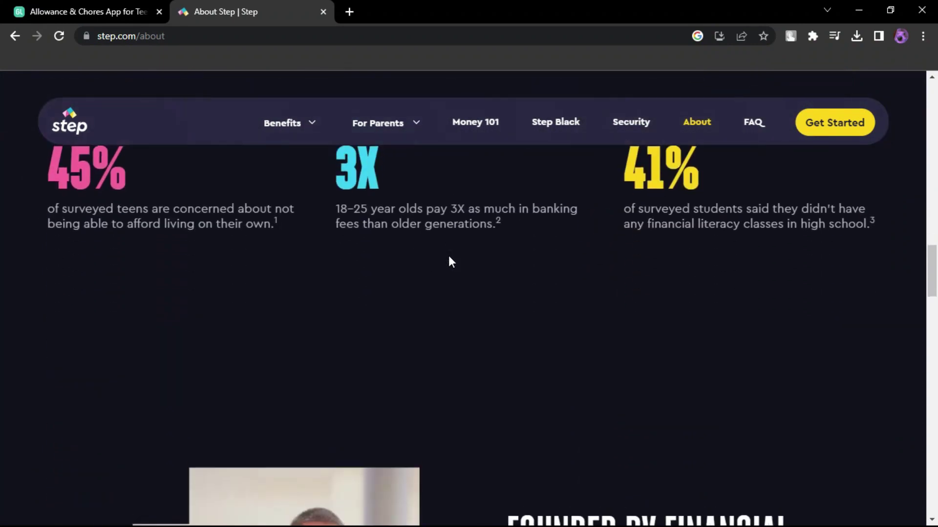
scroll(449, 262, "down", 4)
scroll(448, 257, "down", 1)
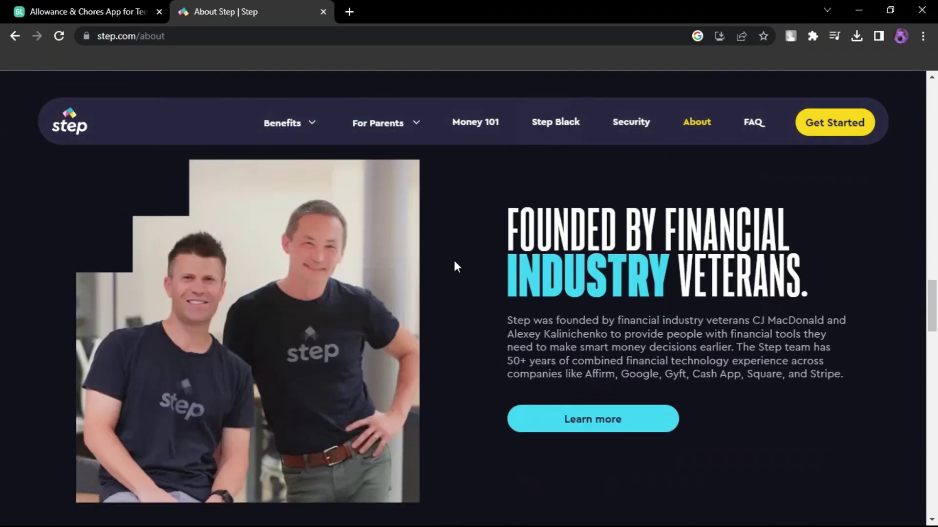
scroll(451, 260, "down", 3)
scroll(447, 268, "down", 3)
scroll(446, 267, "down", 1)
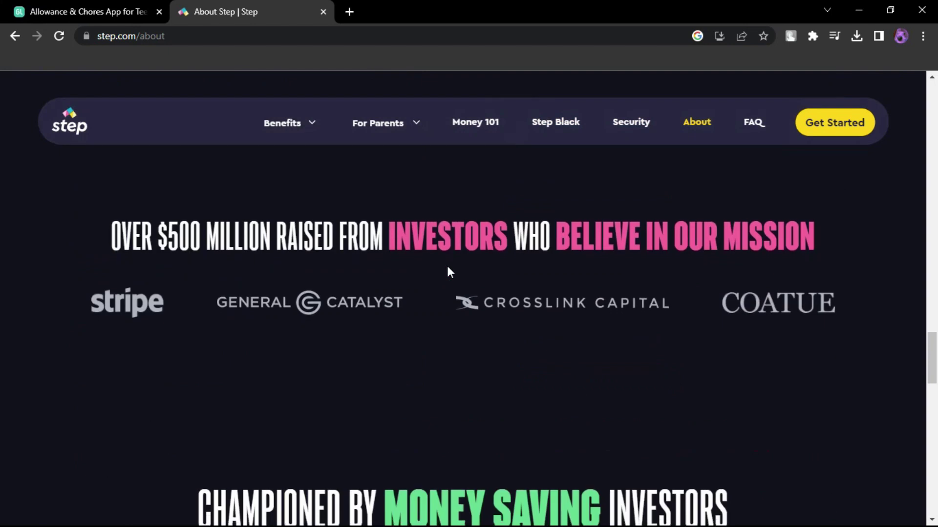
scroll(445, 268, "down", 1)
scroll(445, 274, "down", 1)
scroll(445, 284, "down", 2)
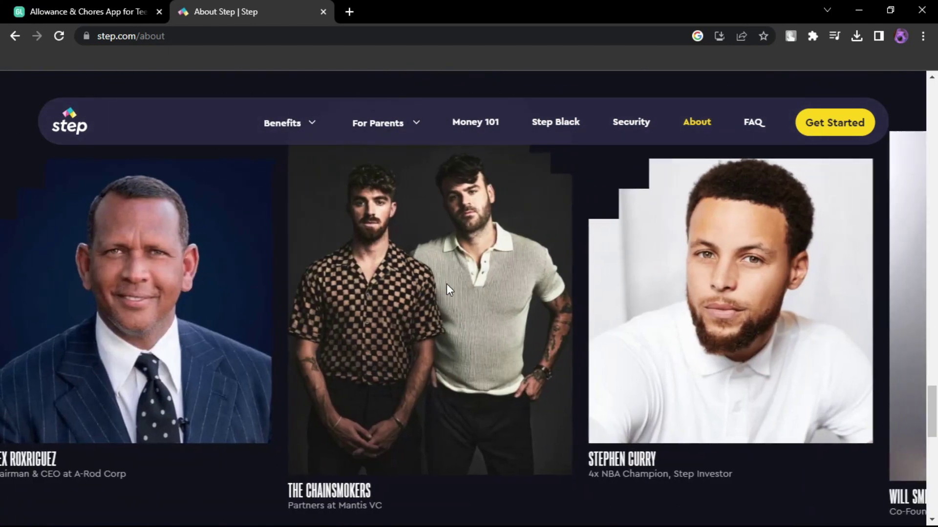
scroll(446, 284, "down", 1)
scroll(446, 284, "down", 4)
scroll(446, 284, "down", 1)
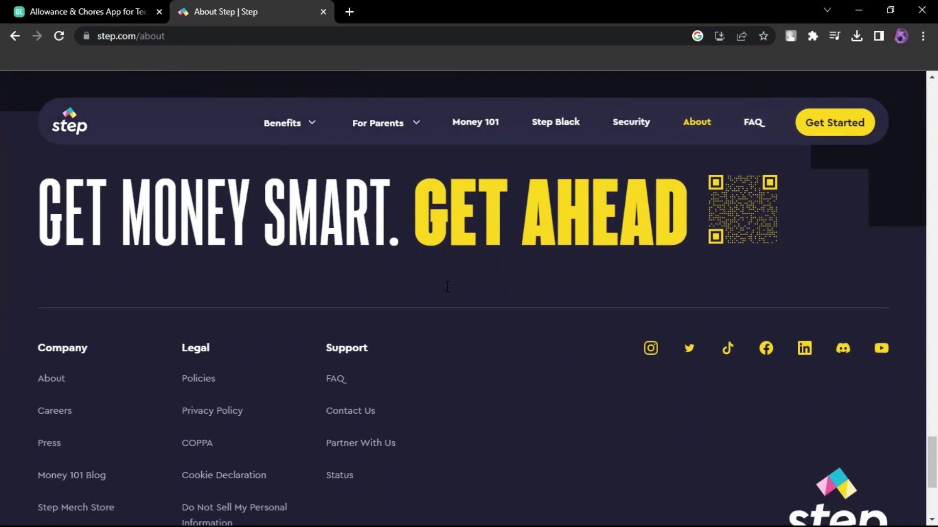
scroll(446, 285, "down", 3)
Skim Step's FAQ, then read Move Money on paying friends, fee-free ATMs and early pay.
left_click(754, 132)
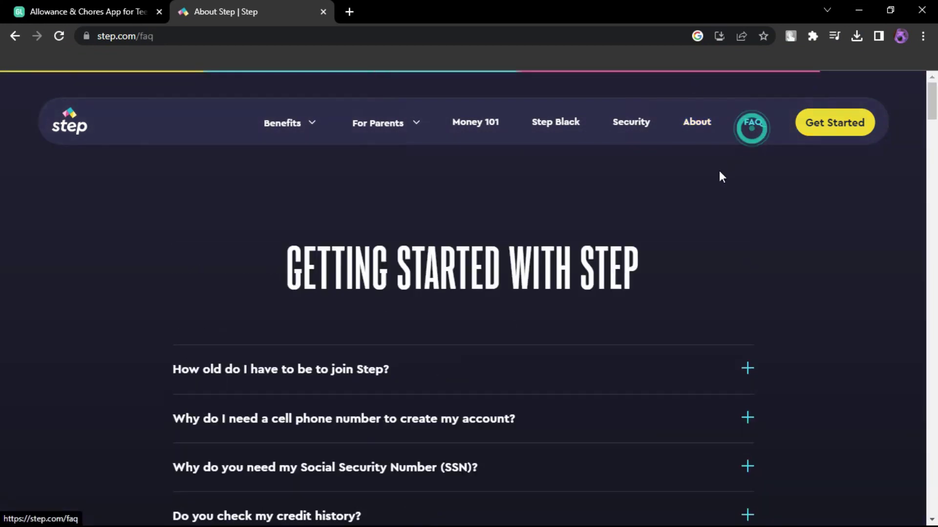
scroll(496, 331, "down", 1)
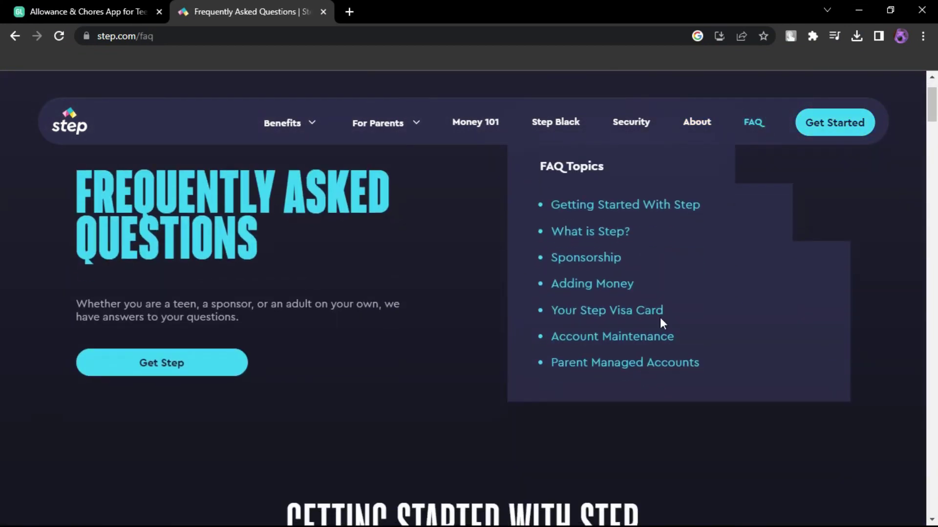
scroll(661, 317, "down", 2)
scroll(550, 319, "down", 3)
scroll(451, 314, "down", 3)
scroll(502, 324, "down", 3)
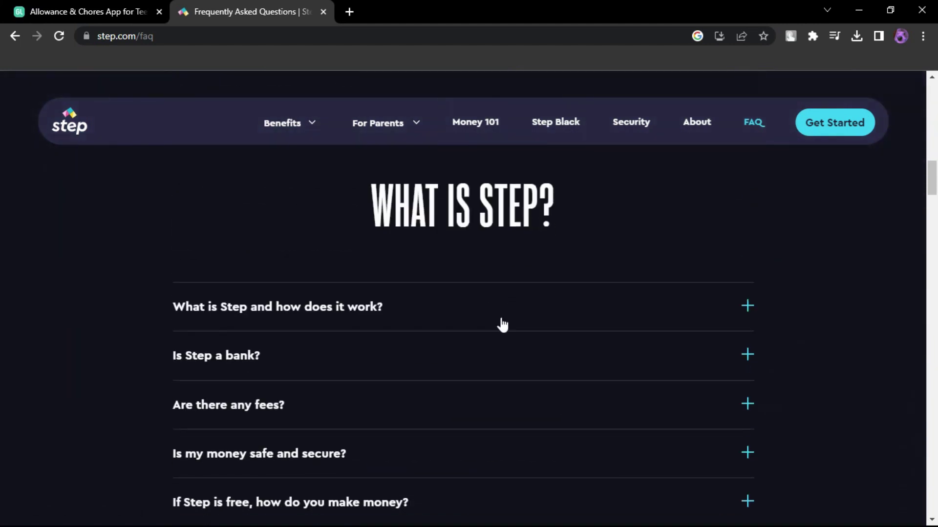
scroll(502, 324, "down", 1)
left_click(302, 129)
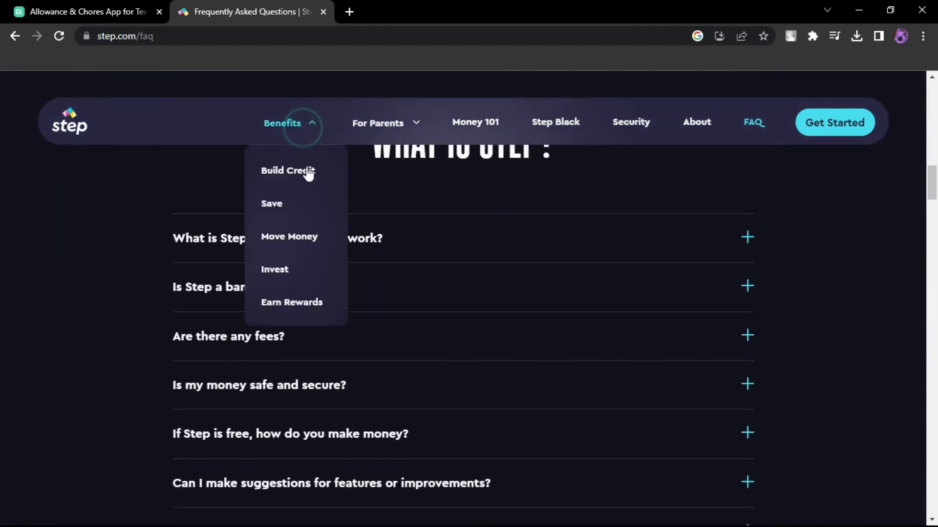
left_click(304, 238)
scroll(580, 345, "down", 3)
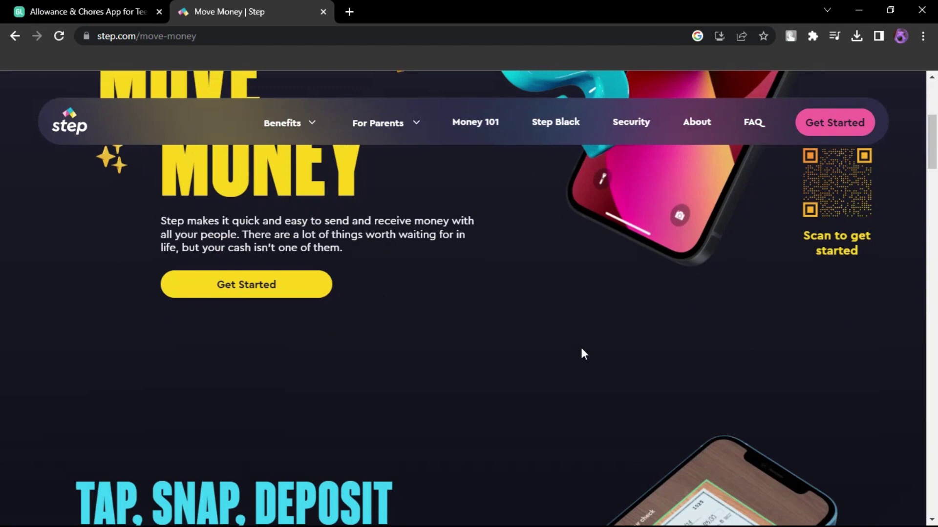
scroll(580, 348, "down", 2)
scroll(581, 348, "down", 3)
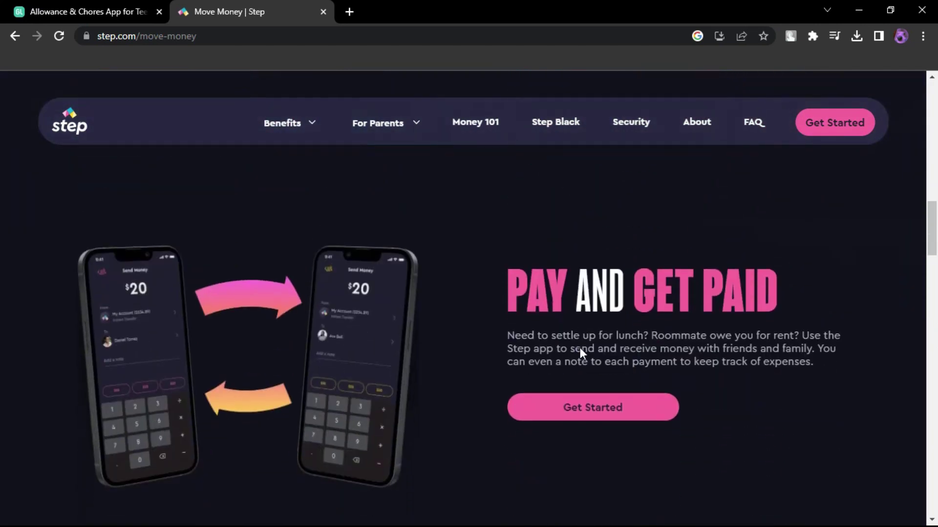
scroll(580, 348, "down", 2)
scroll(581, 352, "down", 3)
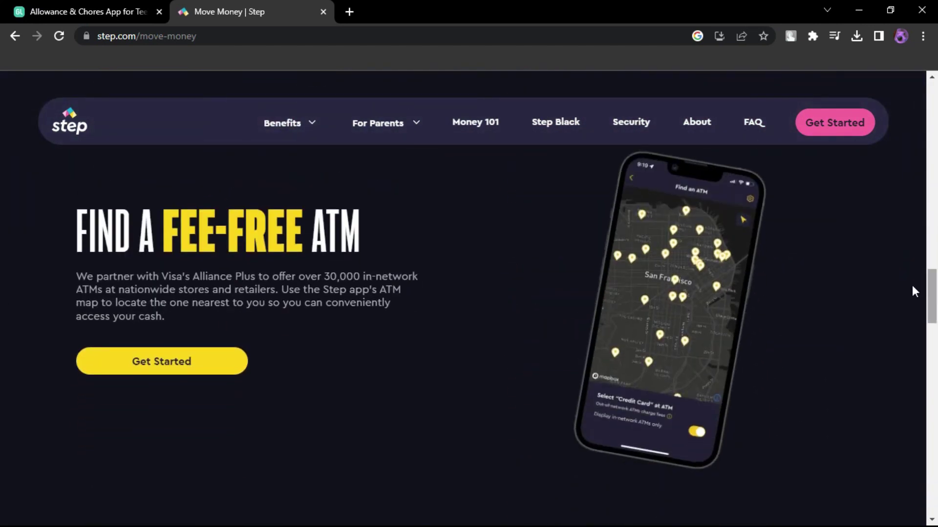
scroll(489, 317, "down", 2)
scroll(487, 316, "down", 5)
scroll(461, 314, "down", 3)
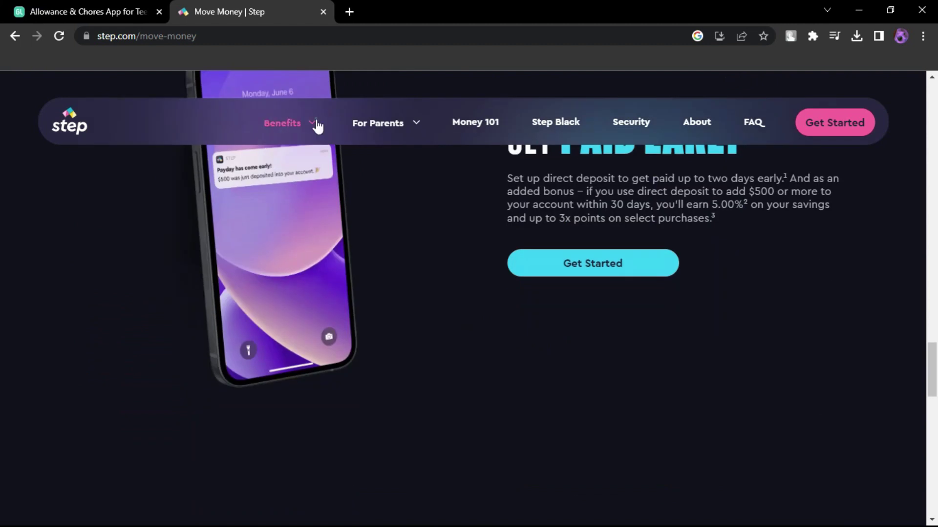
left_click(308, 129)
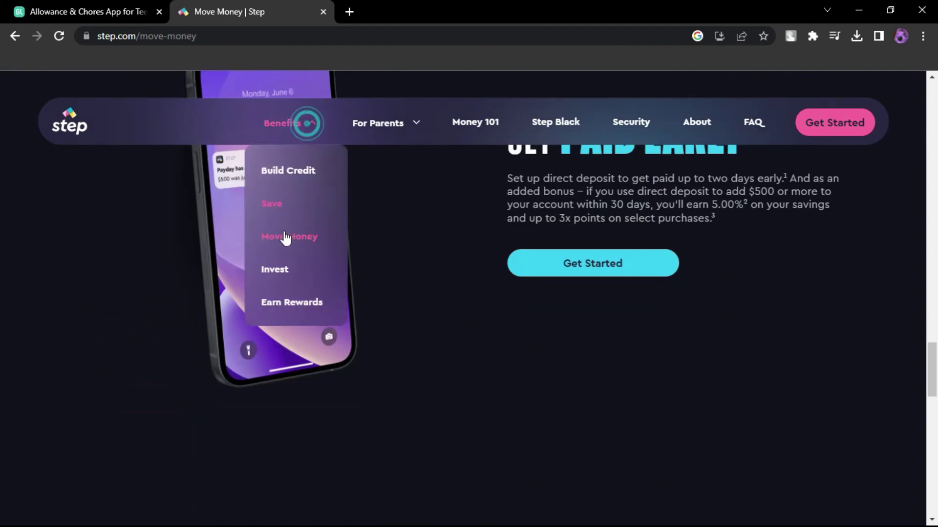
Read Step's Invest page through resources and FAQs, then view the home page's 5.00% savings.
left_click(288, 277)
scroll(307, 279, "down", 3)
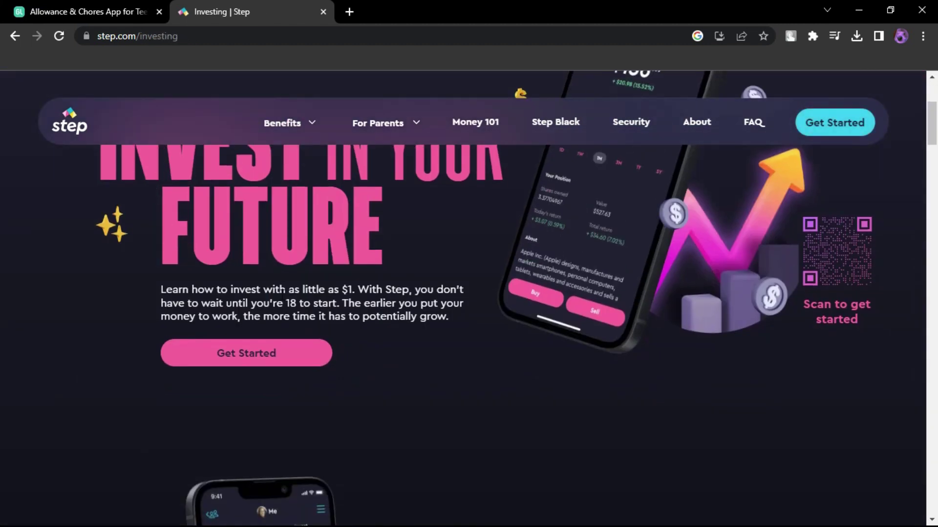
scroll(282, 295, "down", 2)
scroll(281, 296, "down", 5)
scroll(281, 294, "down", 4)
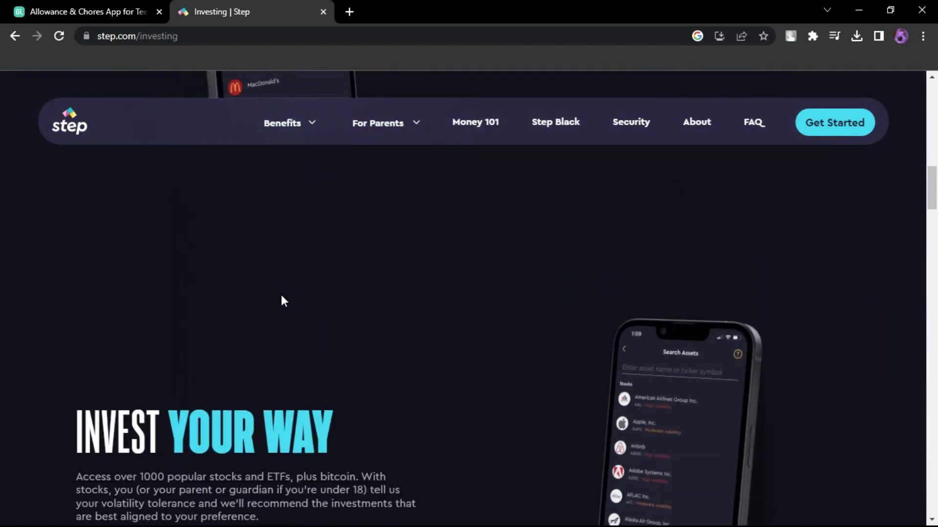
scroll(280, 300, "down", 3)
scroll(280, 301, "down", 4)
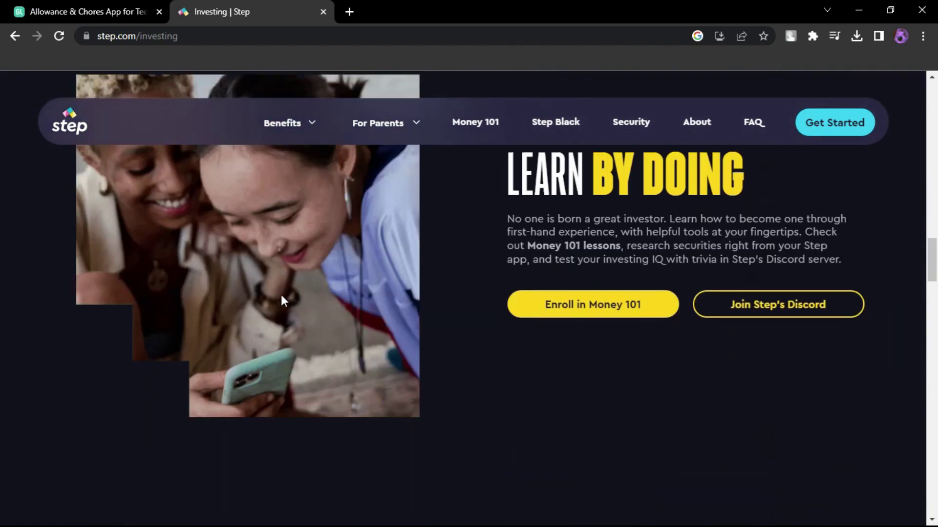
scroll(281, 300, "down", 2)
scroll(281, 296, "down", 1)
scroll(281, 296, "down", 3)
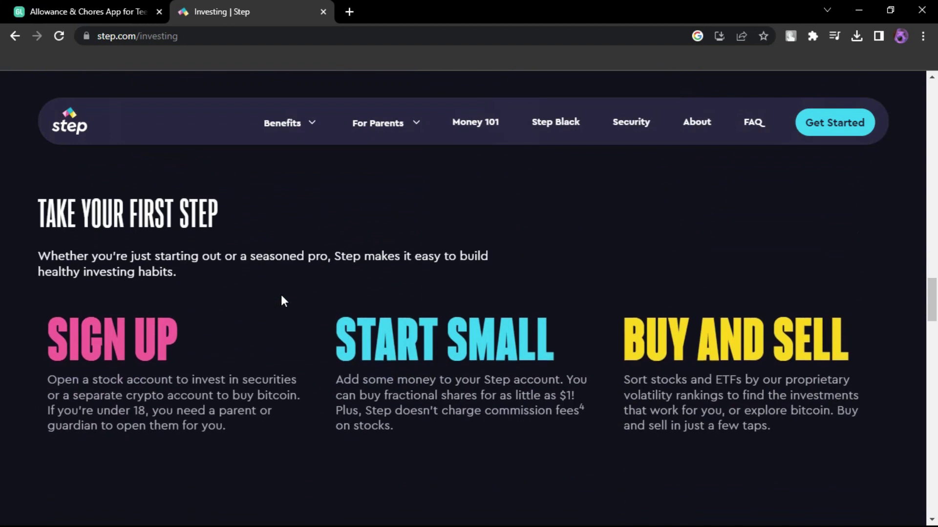
scroll(281, 295, "down", 2)
scroll(282, 301, "down", 3)
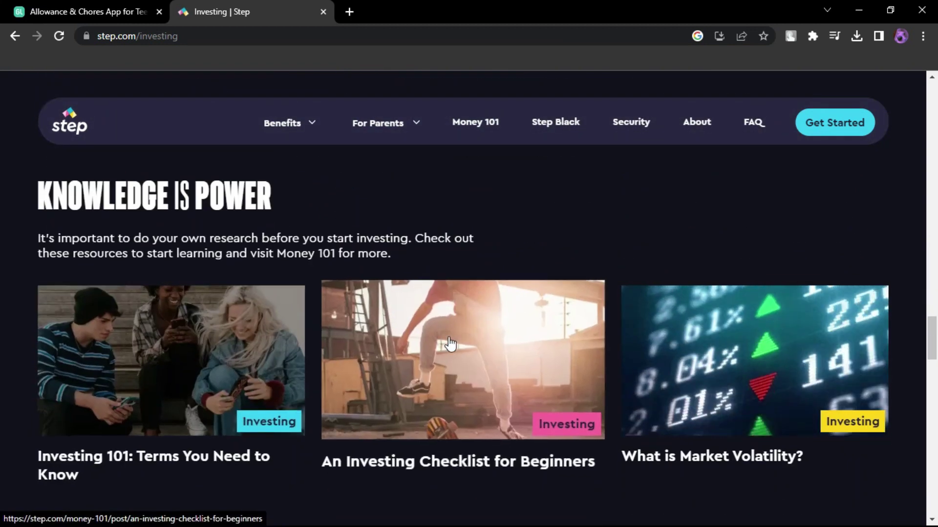
scroll(475, 365, "down", 3)
scroll(475, 366, "down", 3)
scroll(320, 362, "down", 1)
scroll(518, 384, "down", 3)
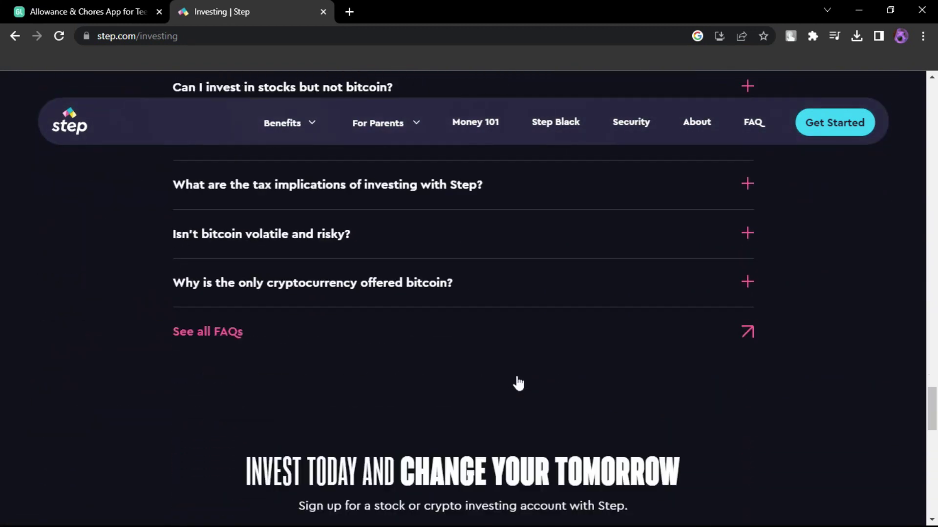
scroll(517, 384, "down", 1)
scroll(517, 380, "down", 3)
scroll(517, 376, "down", 2)
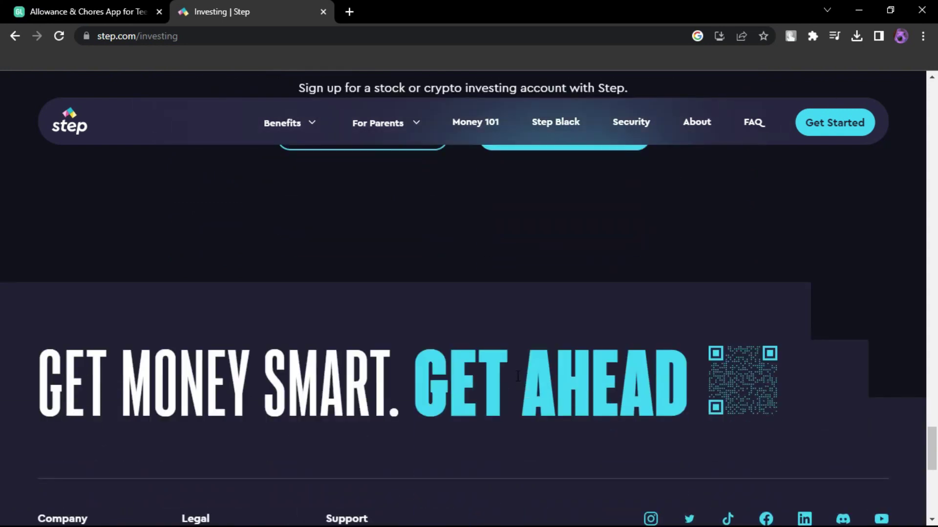
scroll(517, 376, "up", 5)
scroll(517, 376, "up", 5)
scroll(519, 381, "up", 3)
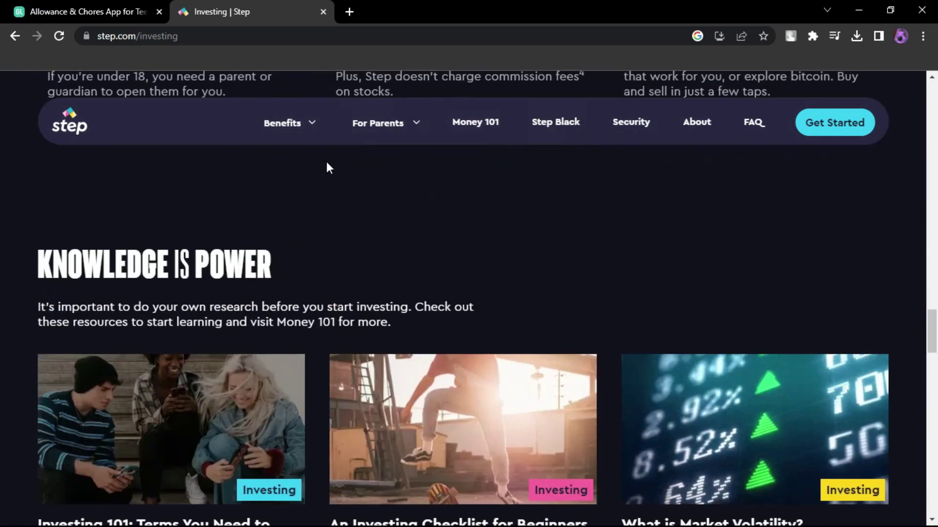
left_click(71, 122)
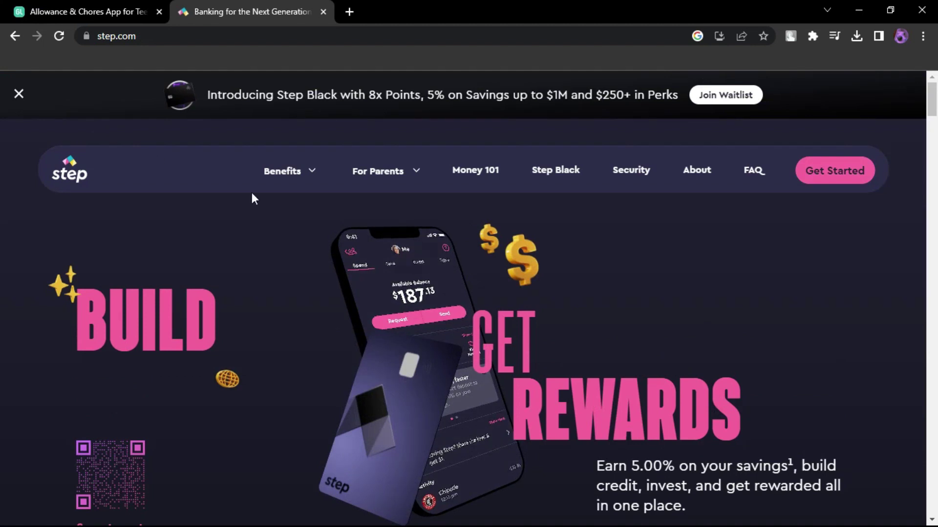
scroll(408, 286, "down", 4)
scroll(469, 301, "down", 2)
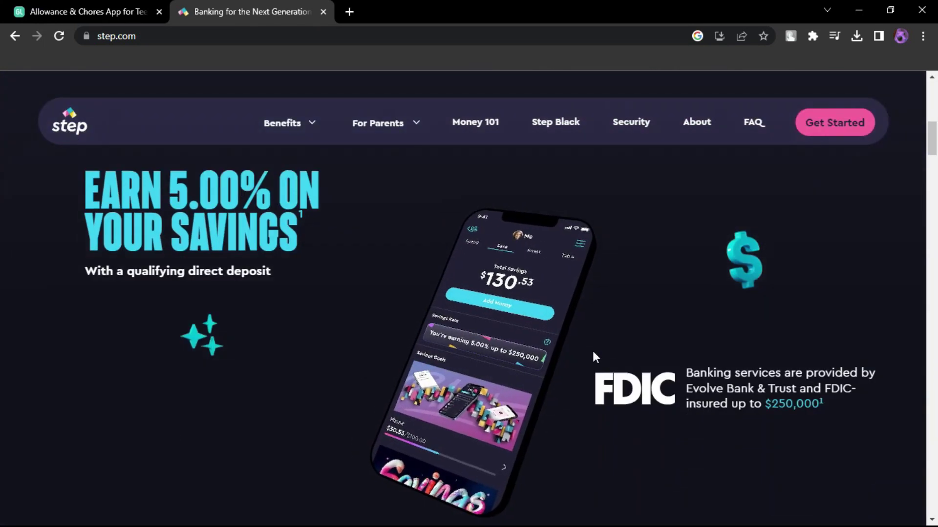
scroll(616, 357, "down", 5)
scroll(615, 359, "down", 3)
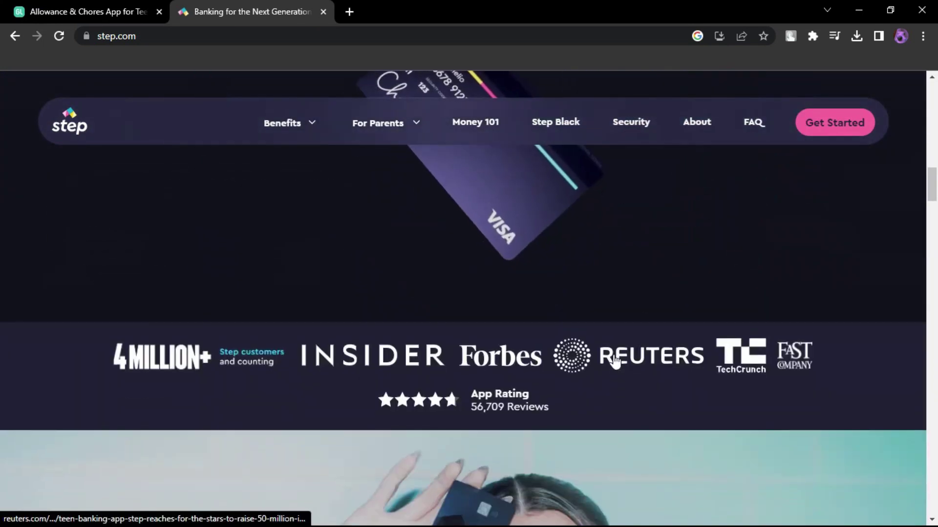
key("Home")
scroll(406, 286, "down", 4)
scroll(476, 300, "down", 2)
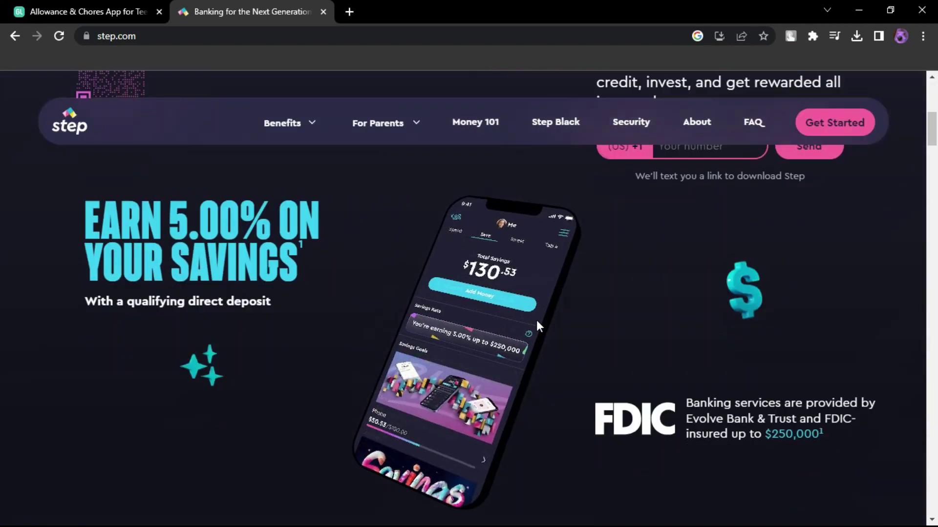